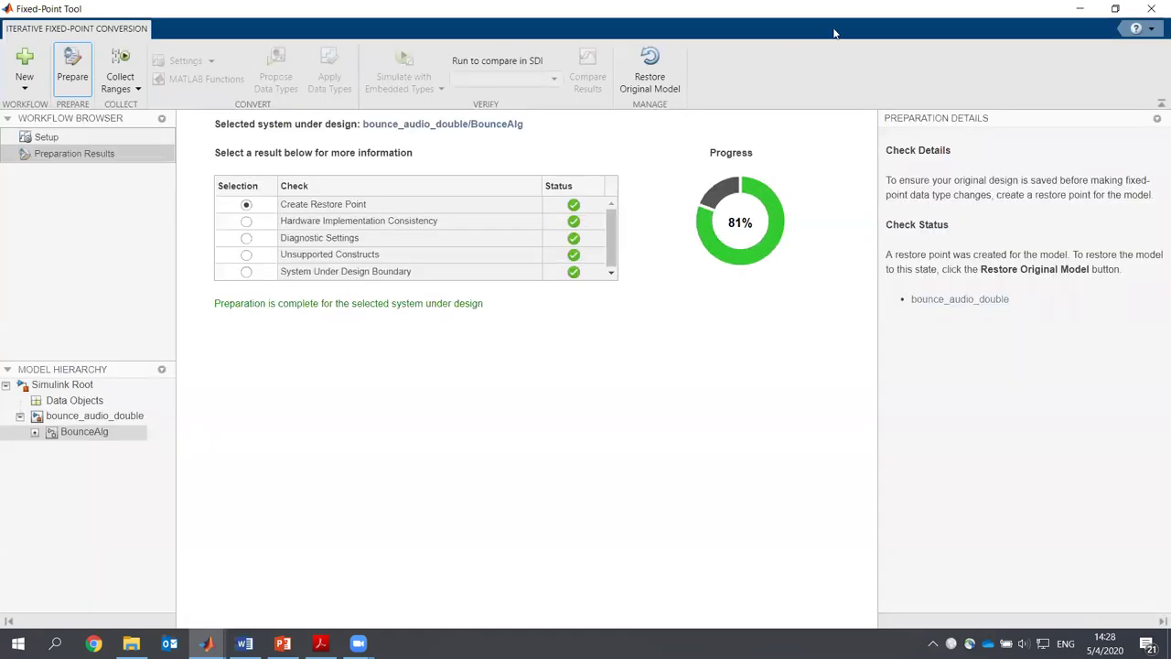
View the bounce_audio_double model in Simulink and return to the Fixed-Point Tool
{"action": "left_click", "coordinate": [1080, 8]}
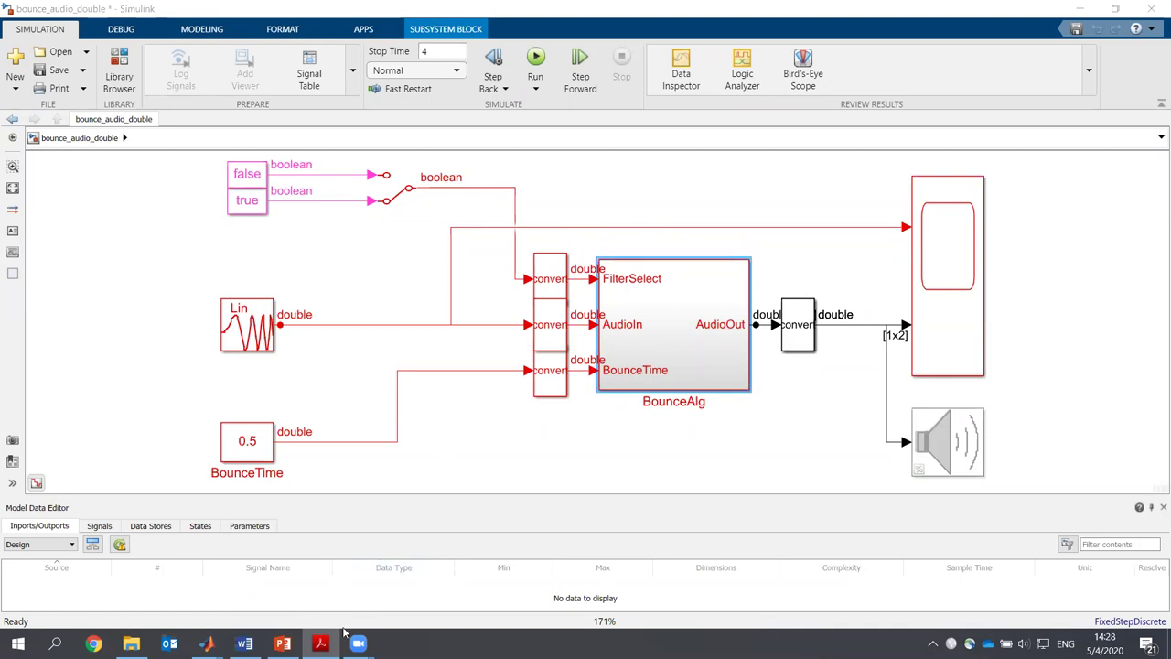
{"action": "mouse_move", "coordinate": [207, 644]}
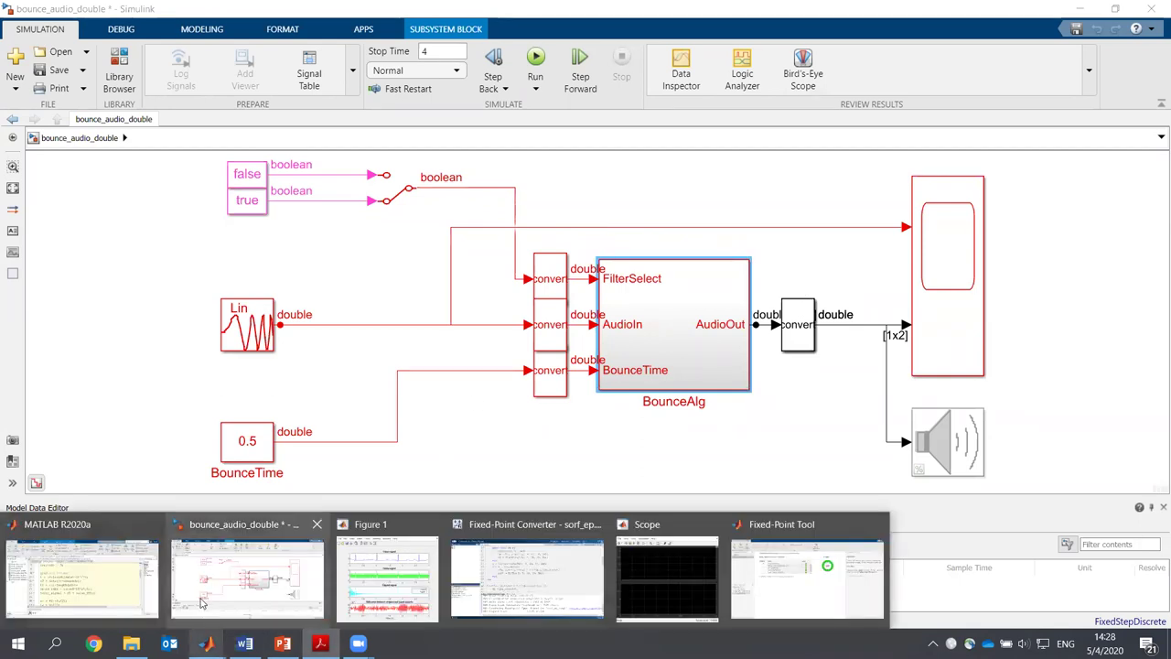
{"action": "left_click", "coordinate": [247, 572]}
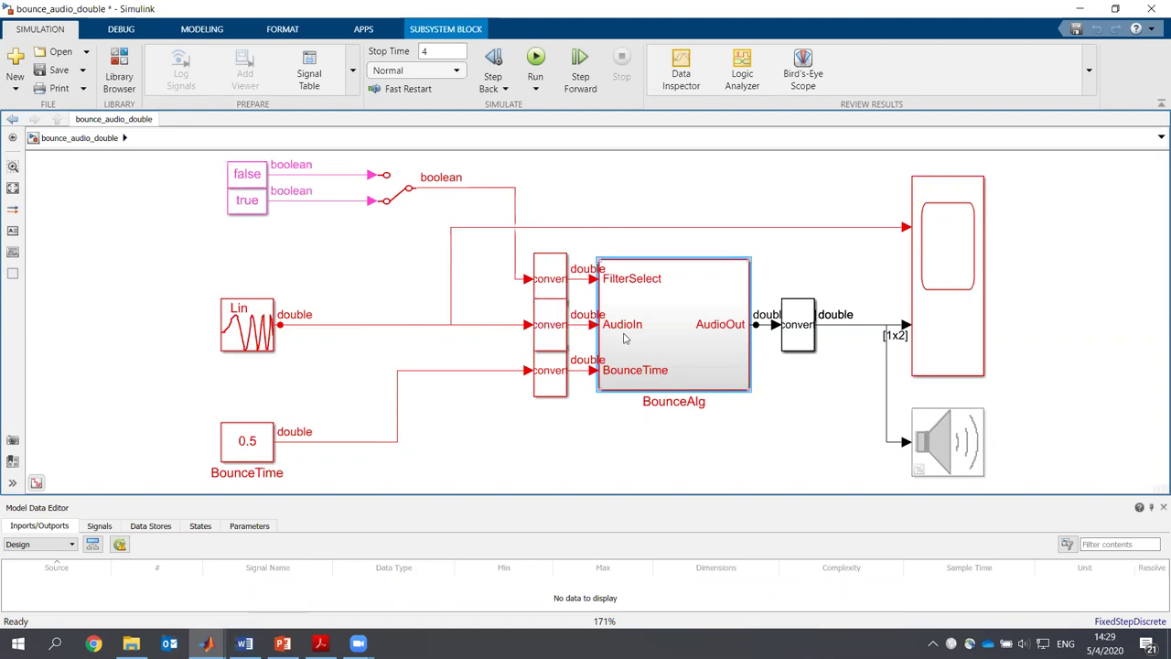
{"action": "mouse_move", "coordinate": [207, 643]}
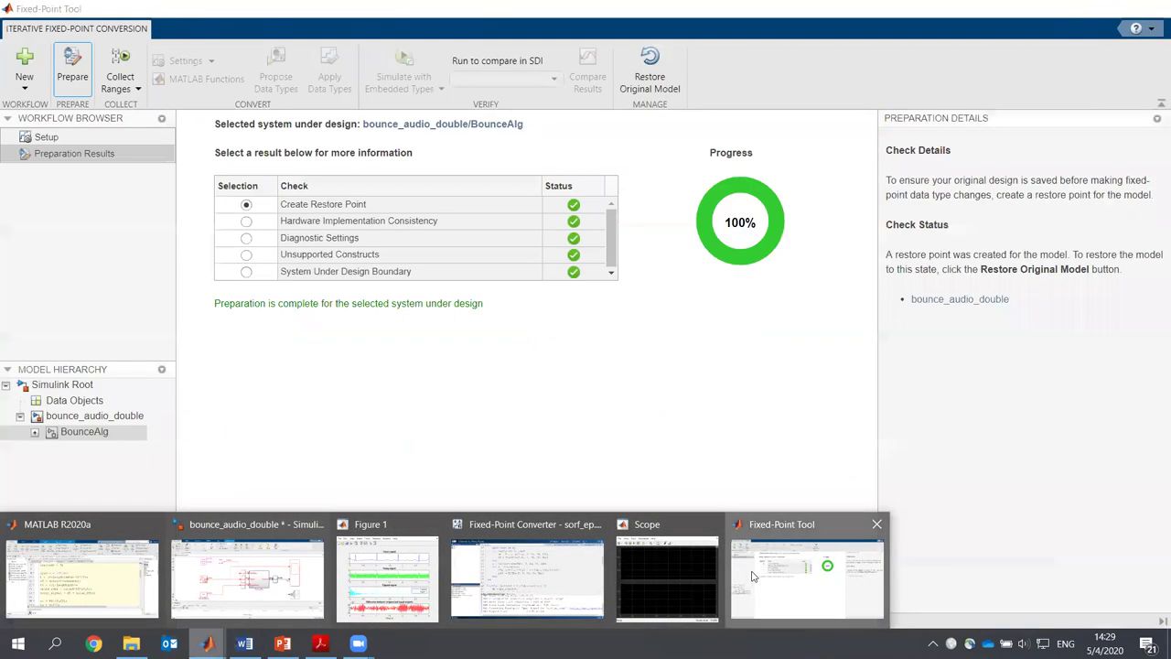
{"action": "left_click", "coordinate": [751, 573]}
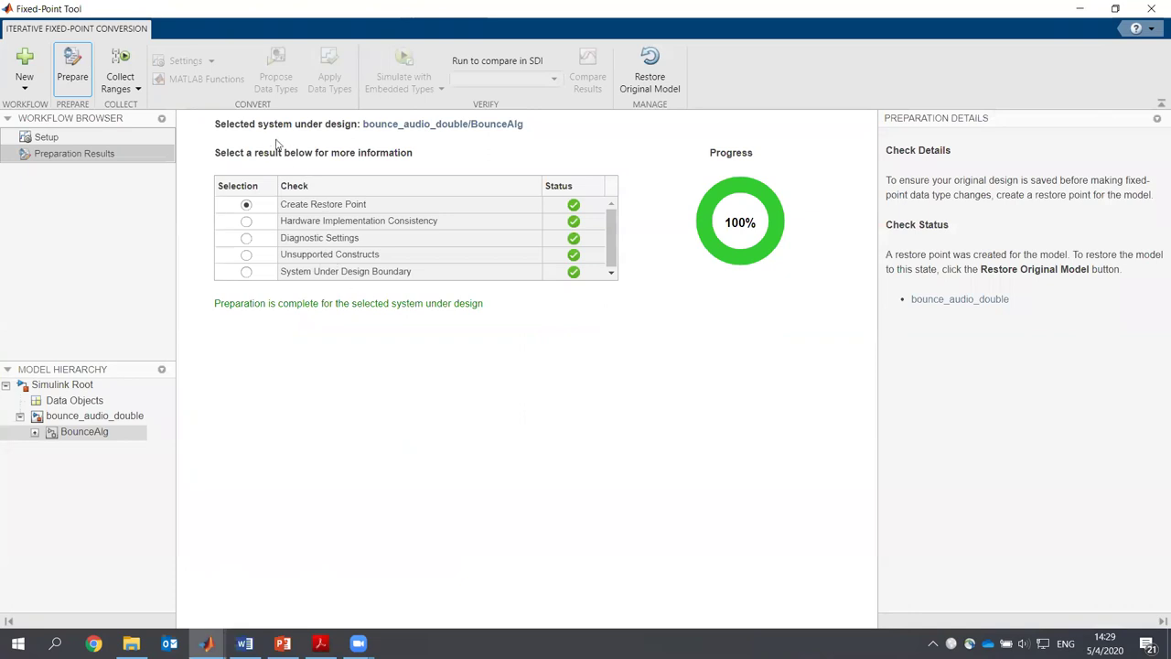
Collect the simulation ranges for BounceAlg and show the result details of the ML_Bounce/bounce LeftChannel variable
{"action": "left_click", "coordinate": [123, 59]}
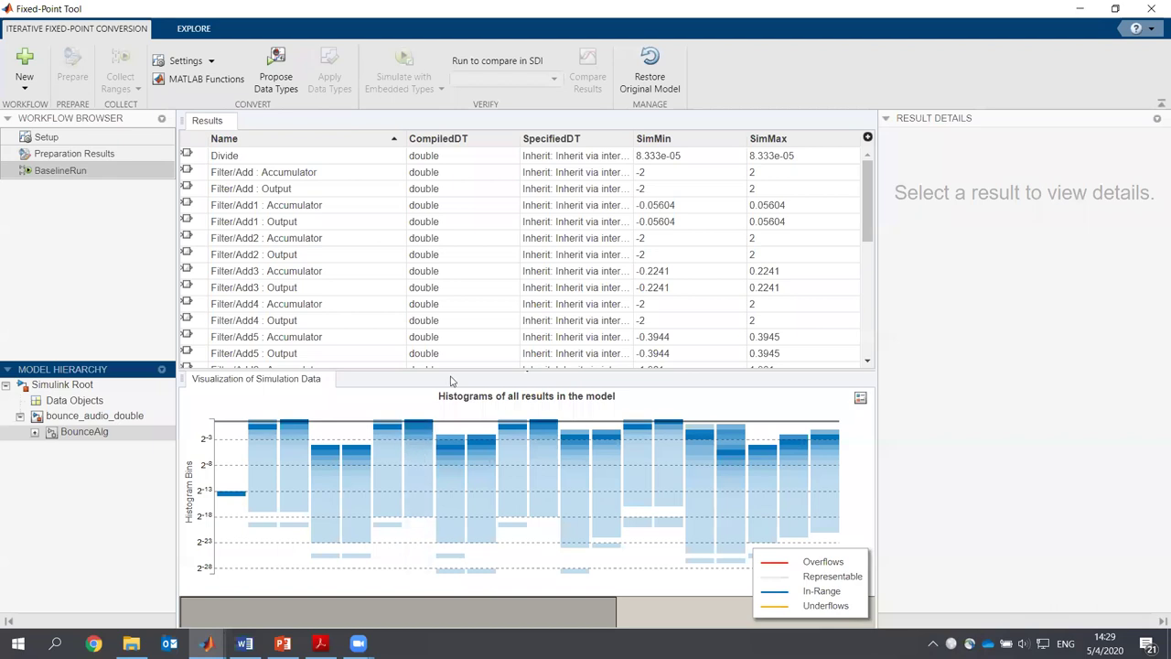
{"action": "scroll", "coordinate": [449, 265], "scroll_direction": "down", "scroll_amount": 3}
{"action": "scroll", "coordinate": [447, 280], "scroll_direction": "down", "scroll_amount": 2}
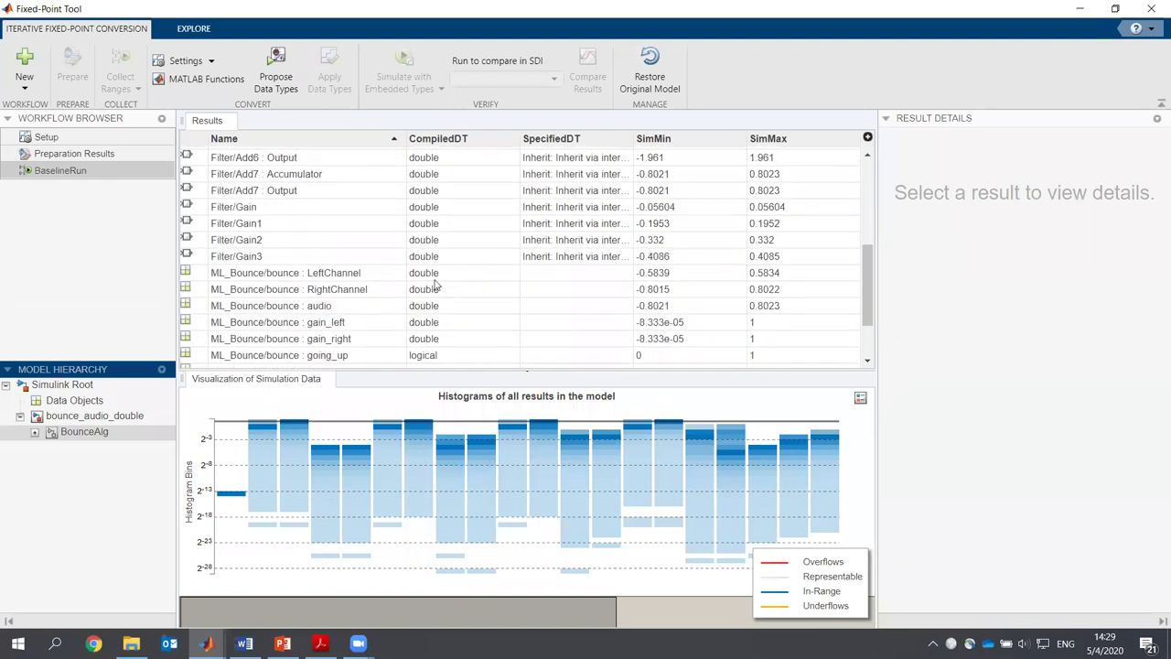
{"action": "scroll", "coordinate": [510, 273], "scroll_direction": "up", "scroll_amount": 2}
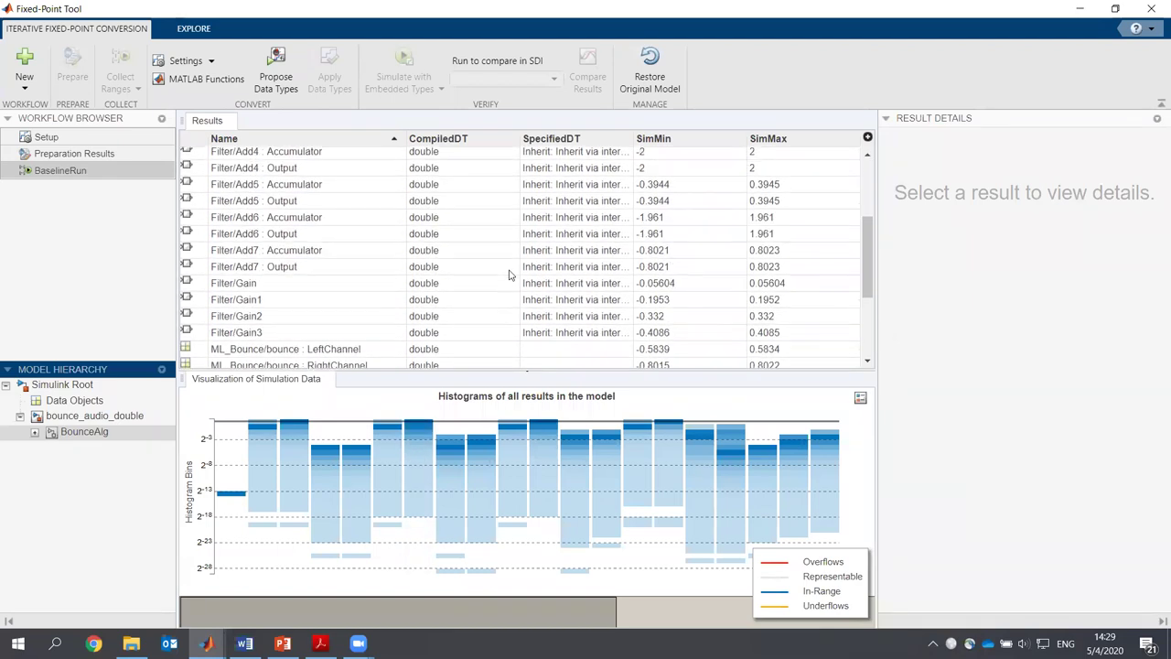
{"action": "scroll", "coordinate": [495, 320], "scroll_direction": "down", "scroll_amount": 2}
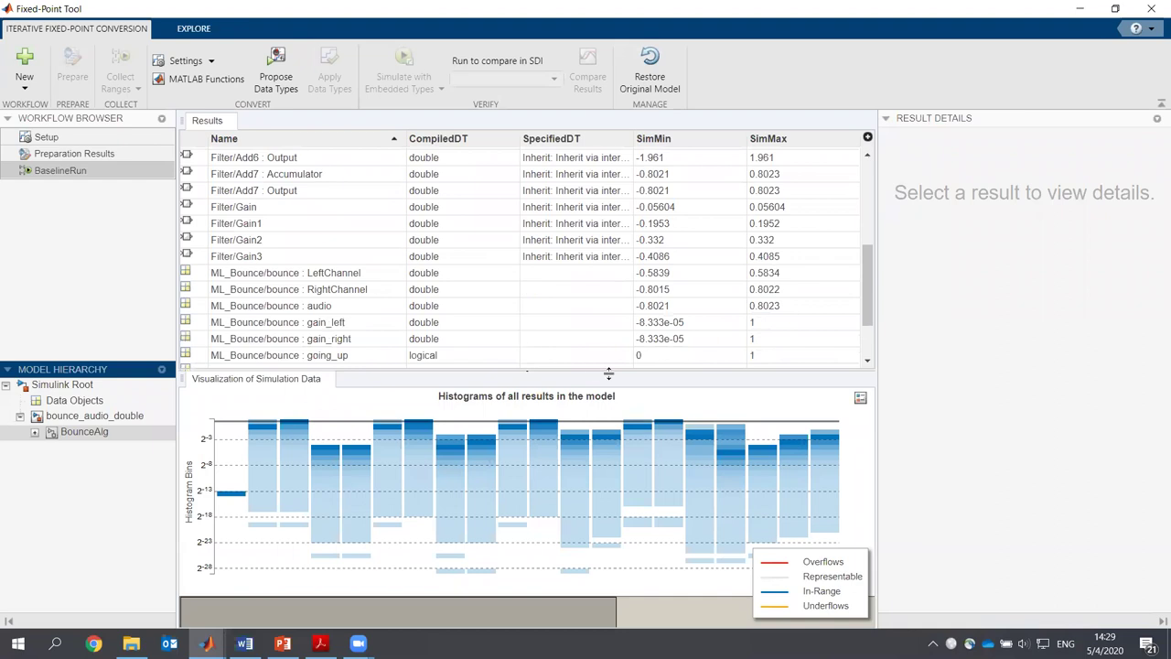
{"action": "left_click", "coordinate": [483, 278]}
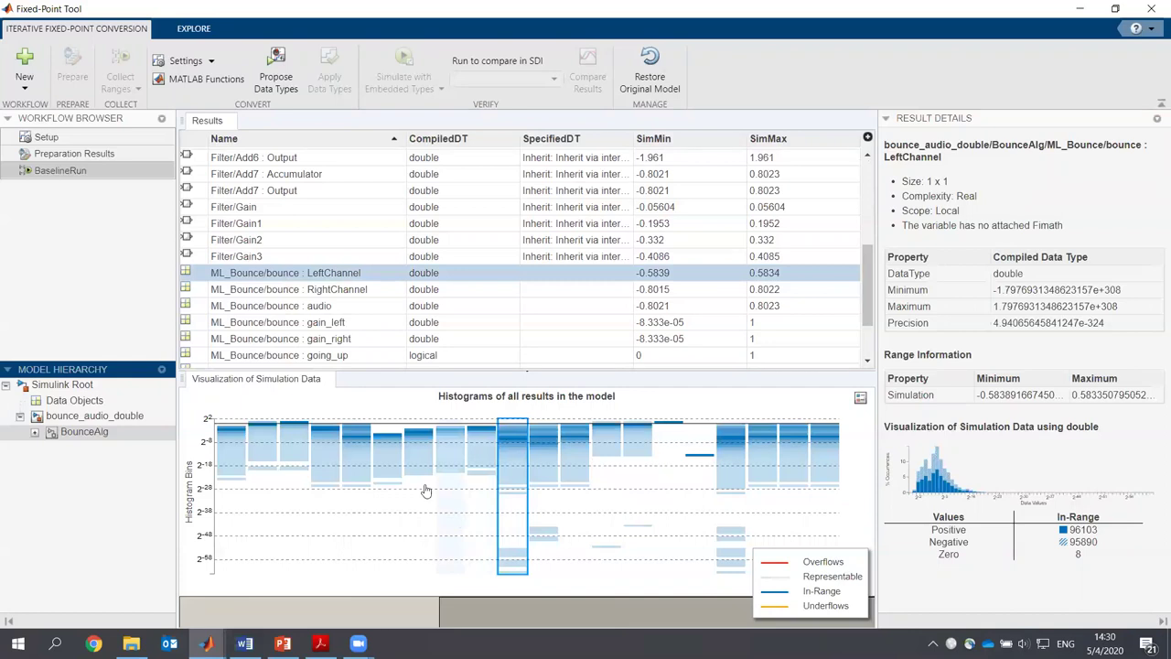
Propose fixed-point data types for BounceAlg with a default word length of 18
{"action": "left_click", "coordinate": [210, 61]}
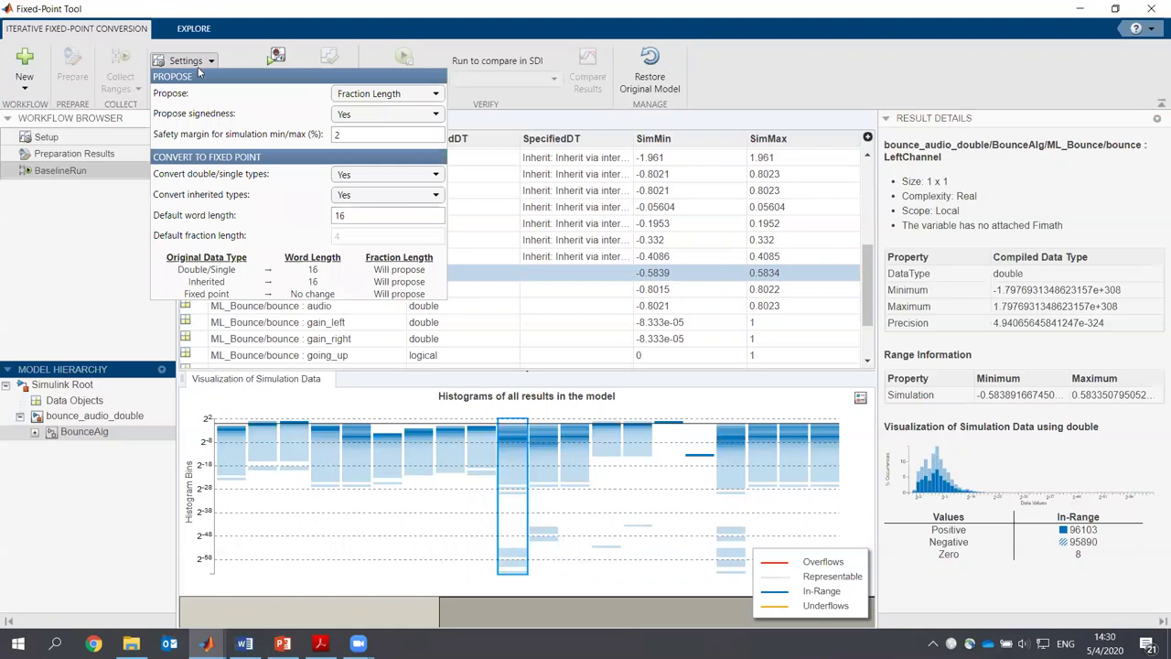
{"action": "double_click", "coordinate": [371, 217]}
{"action": "type", "text": "1"}
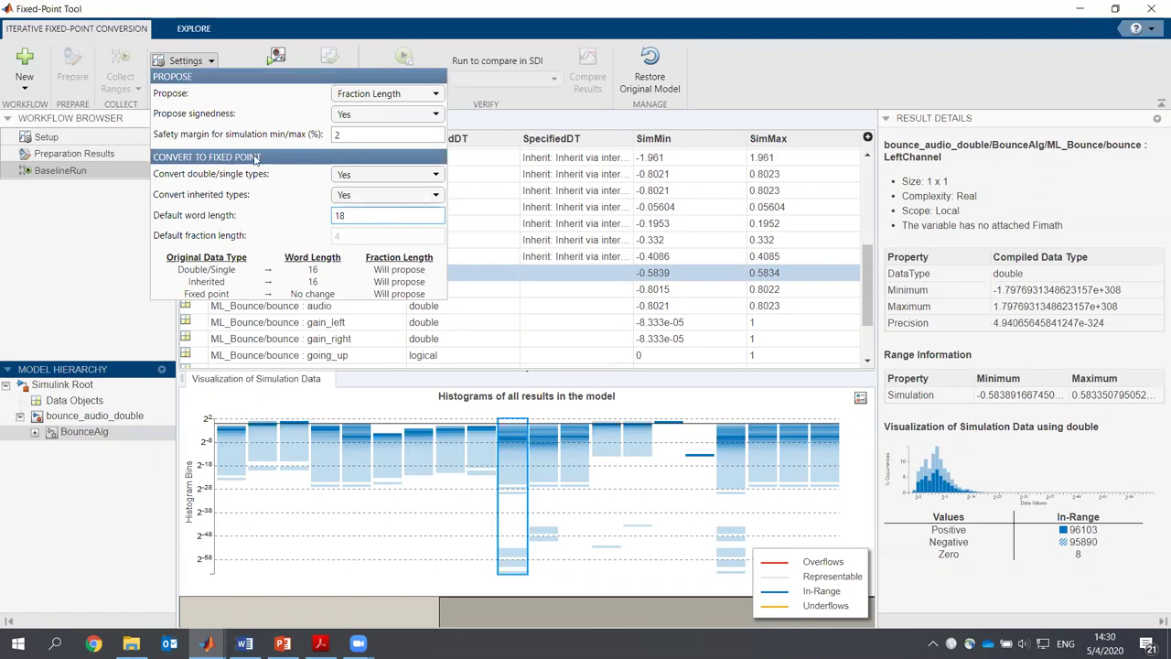
{"action": "left_click", "coordinate": [194, 62]}
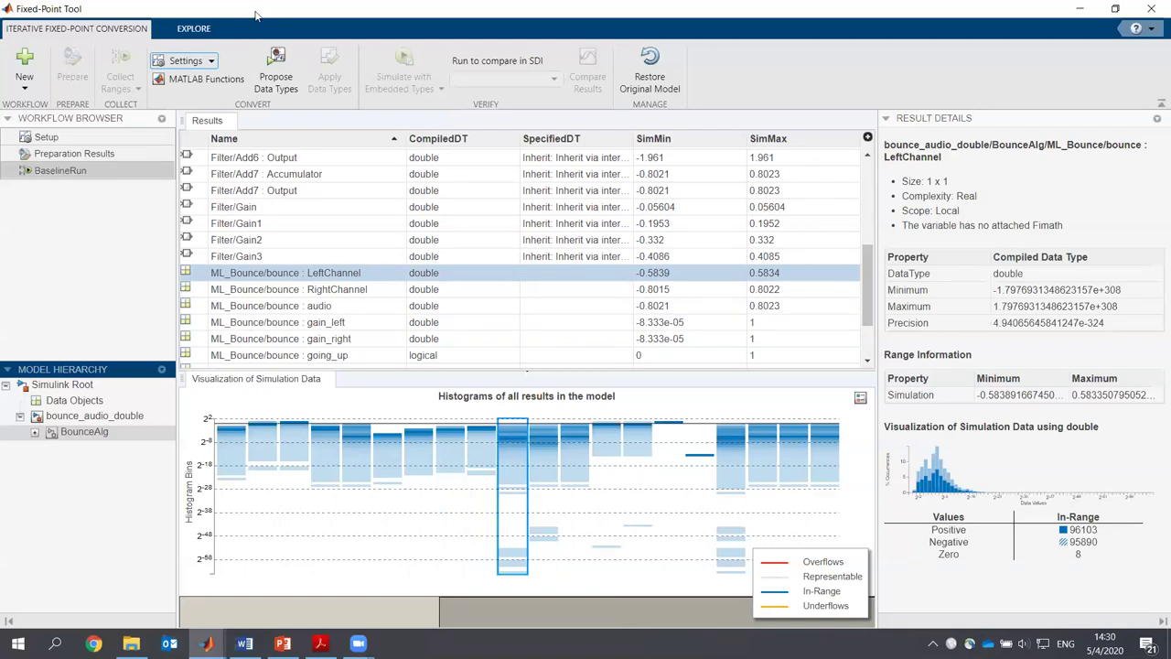
{"action": "left_click", "coordinate": [276, 59]}
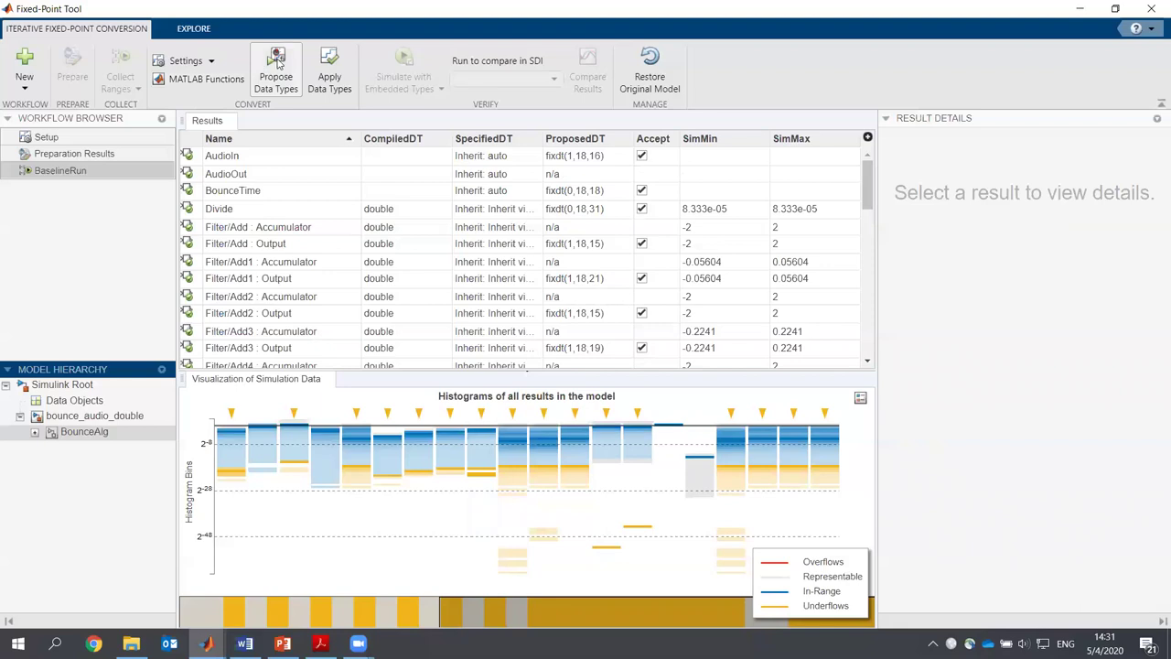
Apply the proposed data types and run the Simulink model with the BounceAlg subsystem open to show its signal types
{"action": "left_click", "coordinate": [328, 66]}
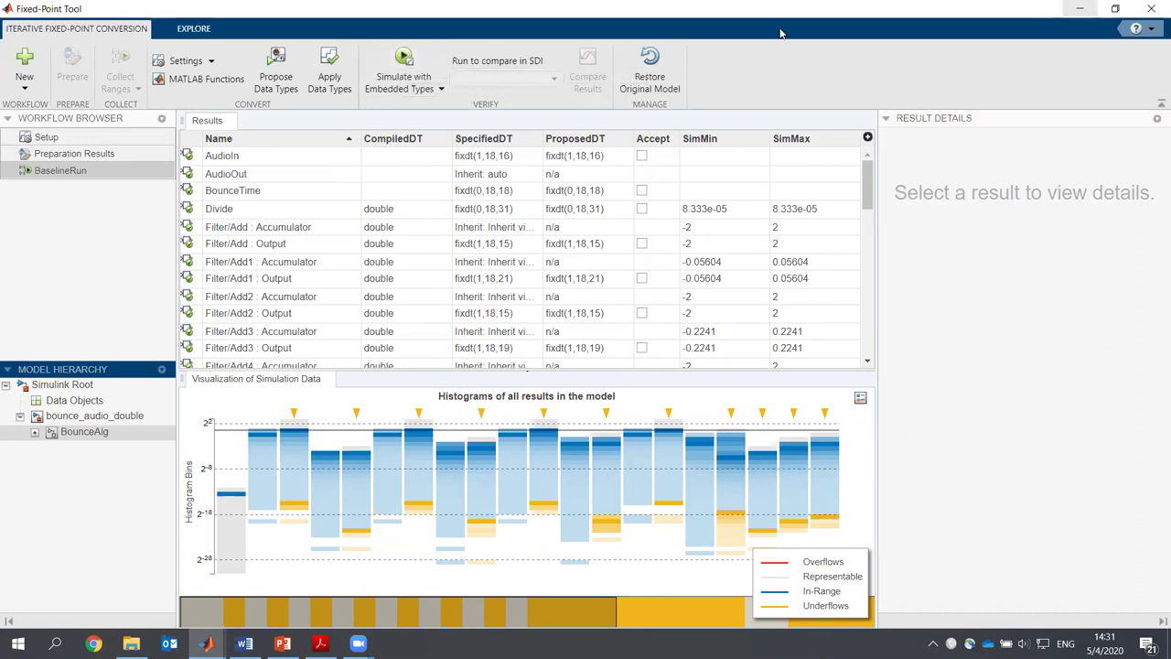
{"action": "left_click", "coordinate": [1080, 8]}
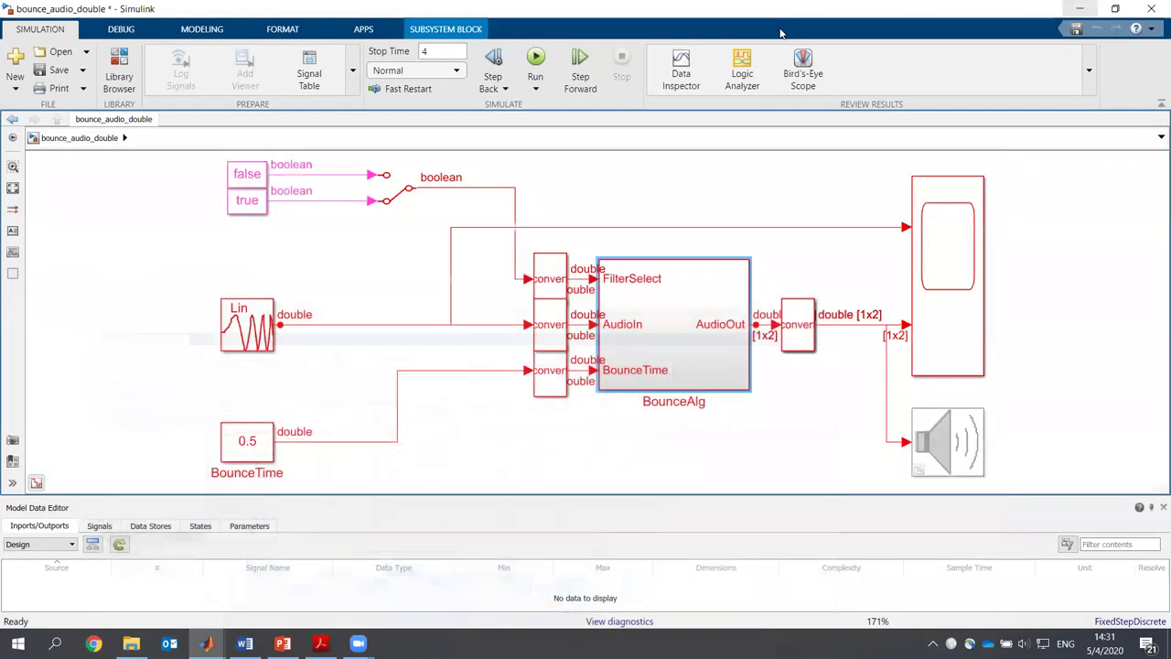
{"action": "double_click", "coordinate": [695, 330]}
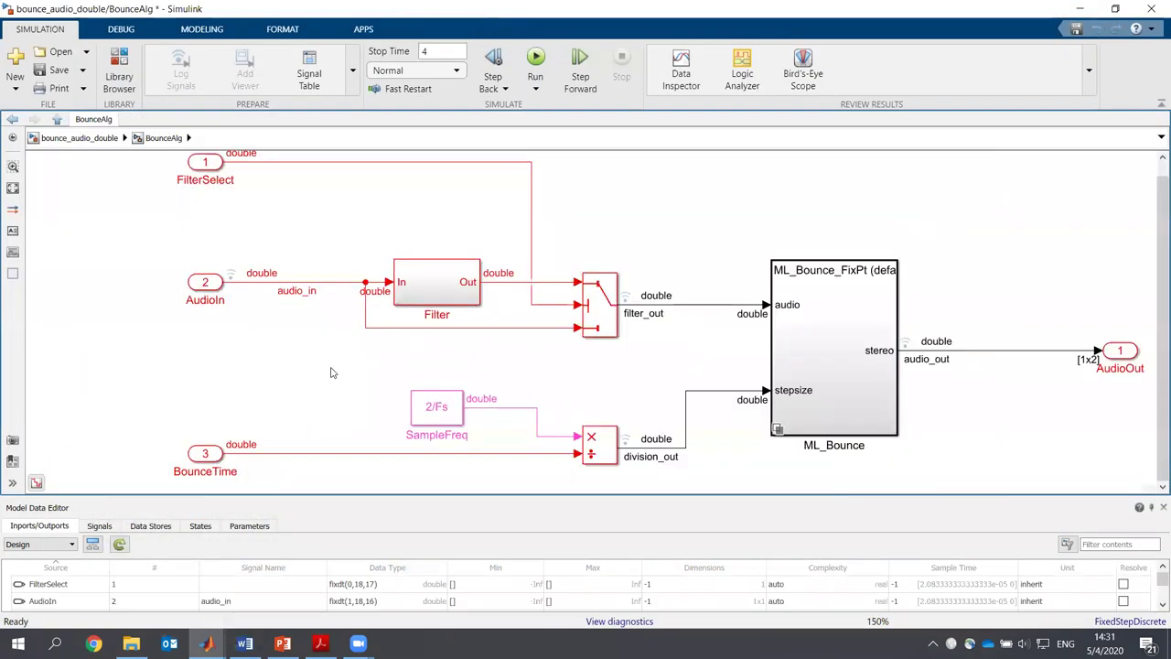
{"action": "key", "text": "ctrl+t"}
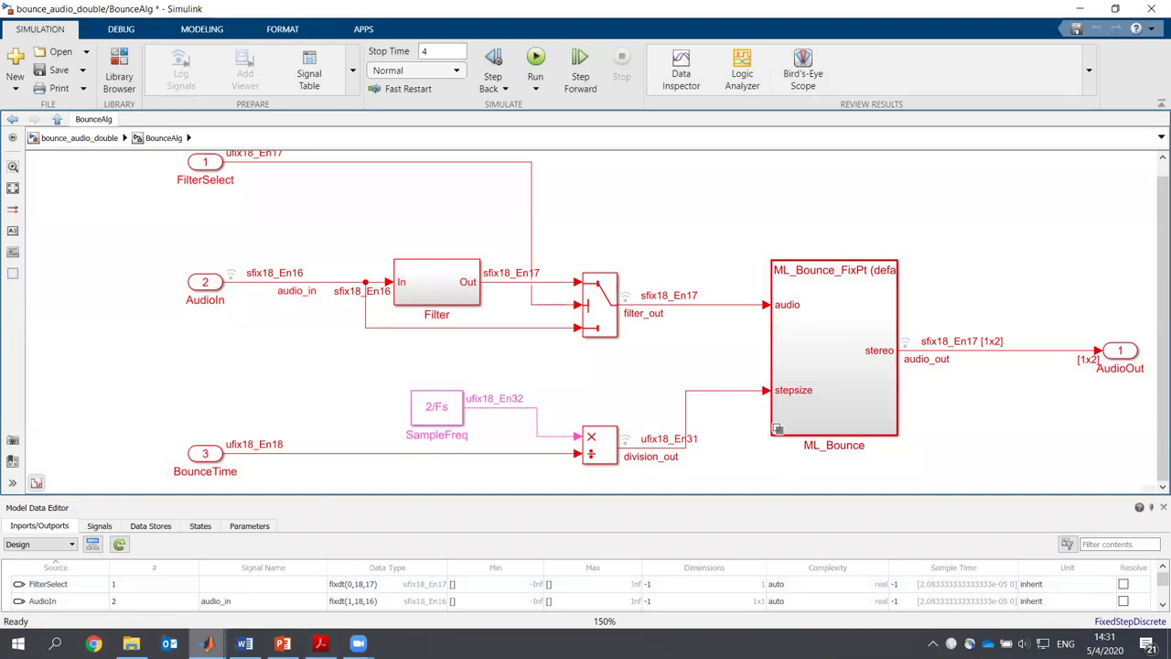
Return to the Fixed-Point Tool, simulate with embedded types and compare EmbeddedRun with the baseline run in the Simulation Data Inspector
{"action": "mouse_move", "coordinate": [206, 643]}
{"action": "left_click", "coordinate": [782, 578]}
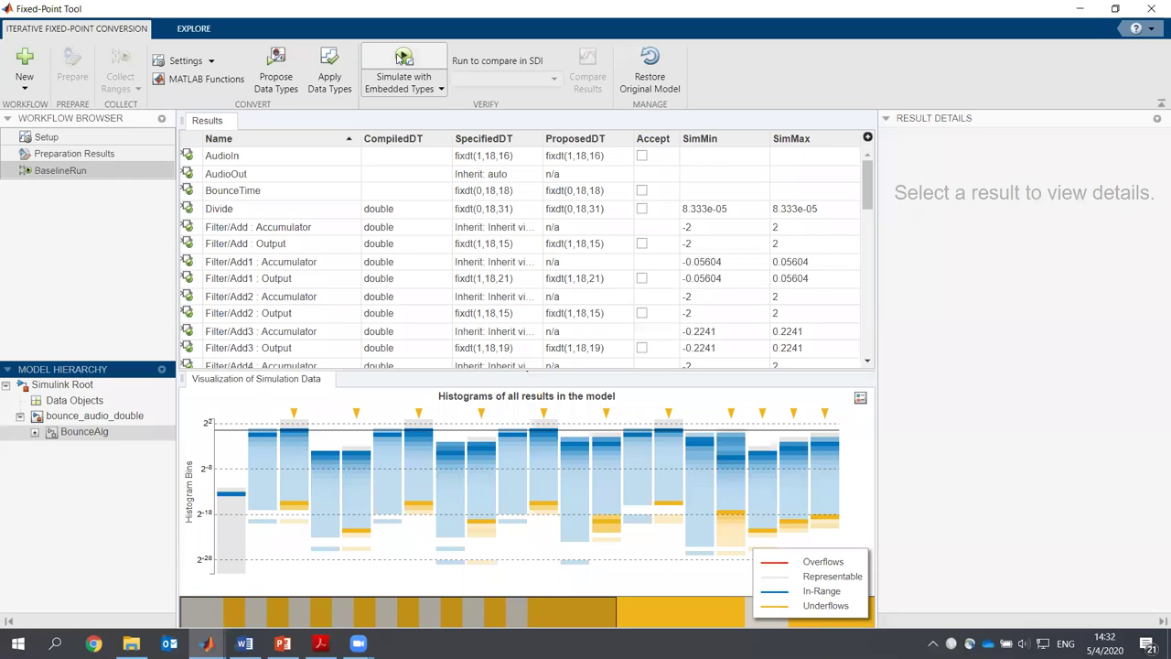
{"action": "left_click", "coordinate": [403, 56]}
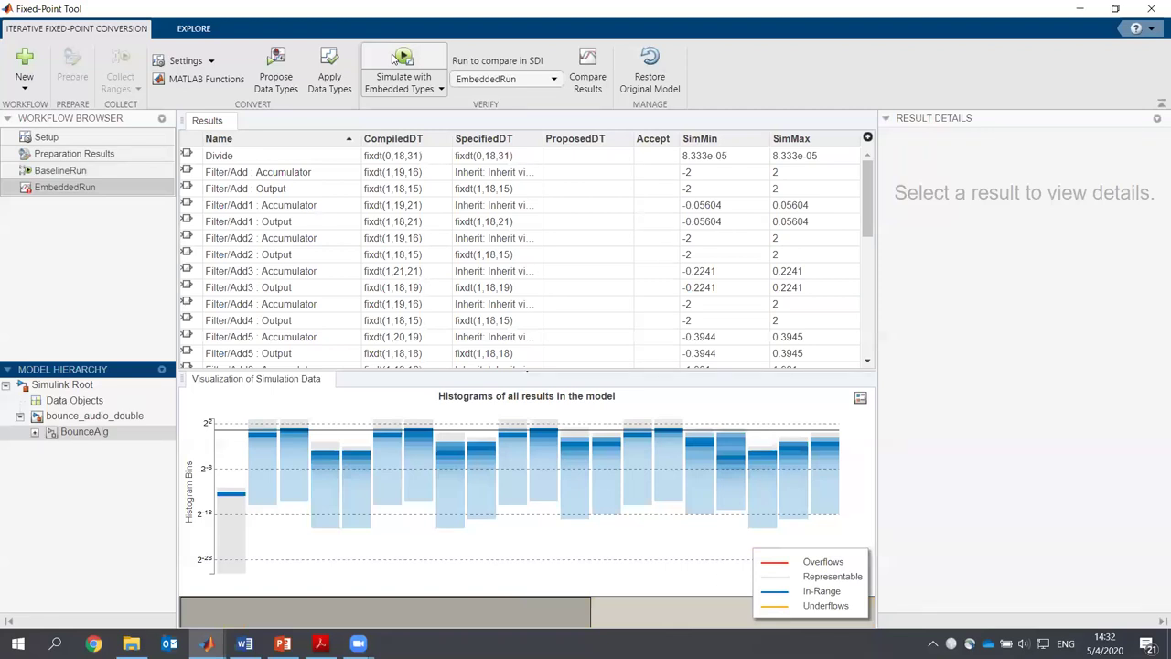
{"action": "left_click", "coordinate": [579, 62]}
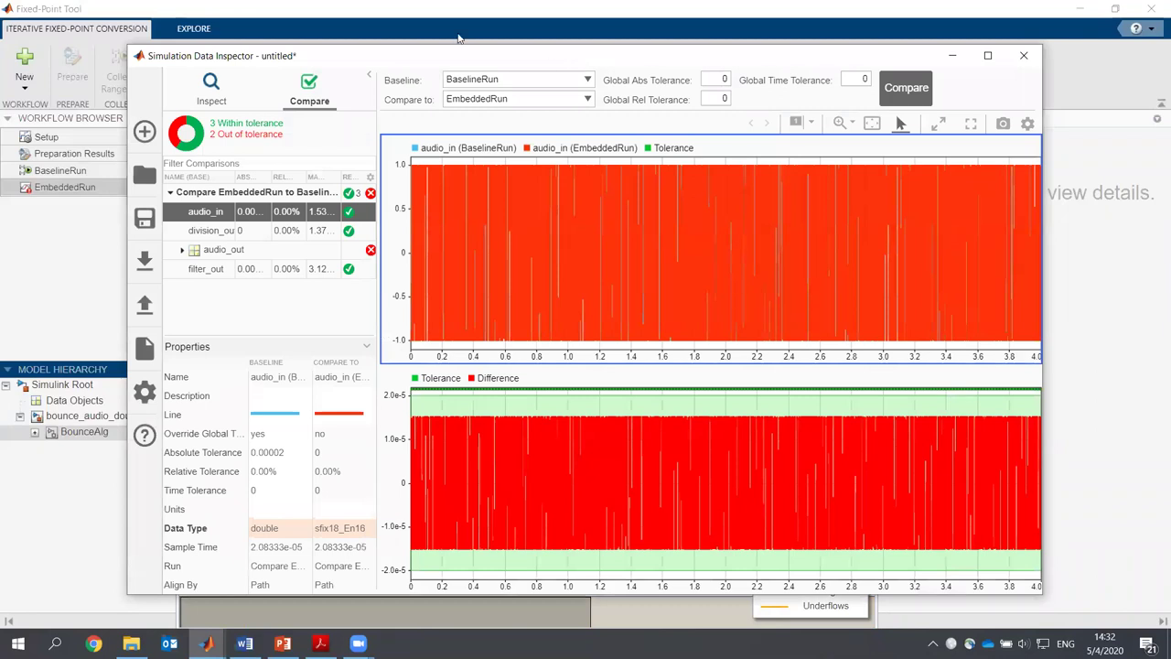
Examine the filter_out, audio_in, division_out and audio_out(1,1) comparisons against their tolerances, widening the signal list, and close the Simulation Data Inspector
{"action": "left_click", "coordinate": [210, 271]}
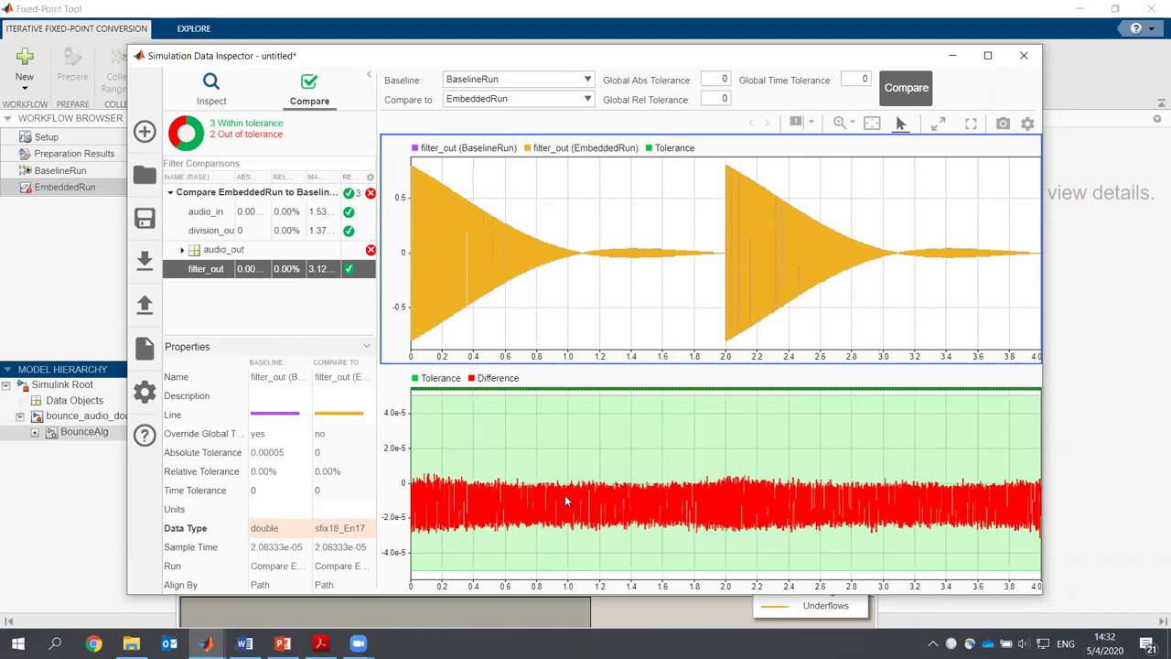
{"action": "left_click", "coordinate": [210, 214]}
{"action": "key", "text": "Down"}
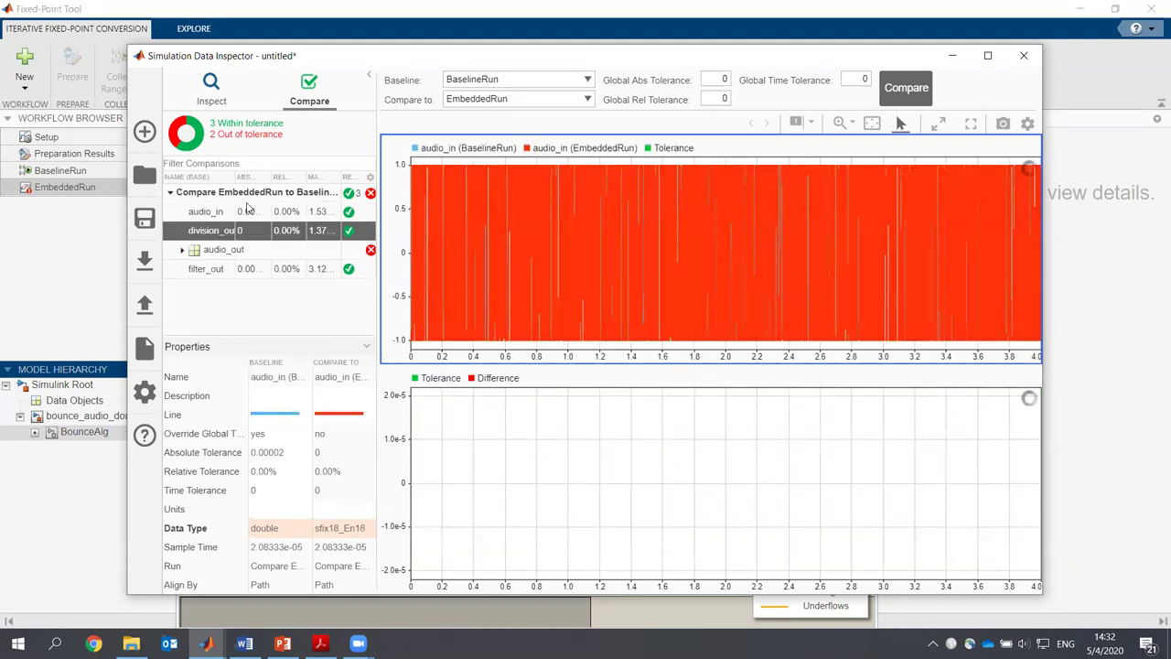
{"action": "left_click_drag", "start_coordinate": [233, 177], "coordinate": [245, 178]}
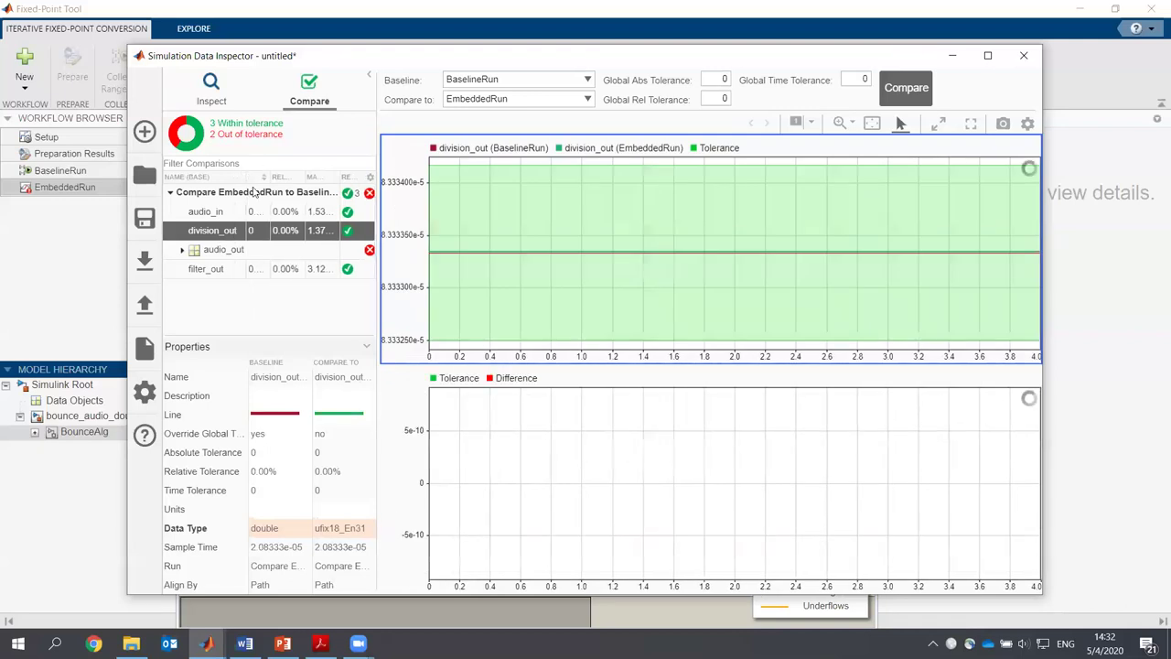
{"action": "left_click_drag", "start_coordinate": [378, 201], "coordinate": [452, 201]}
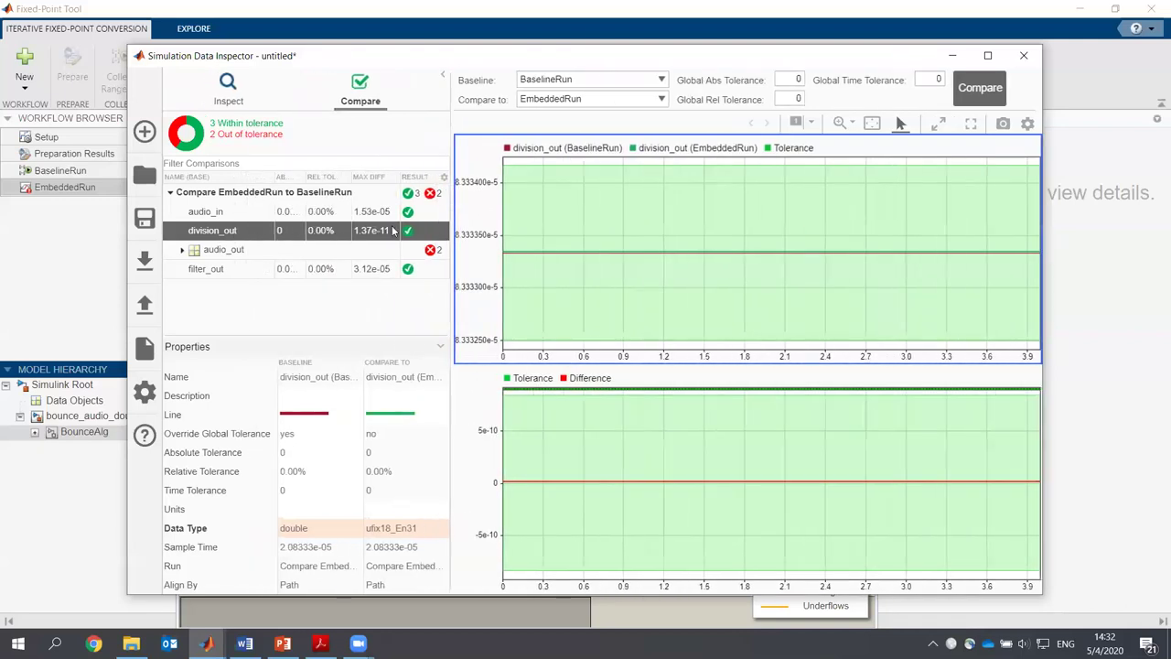
{"action": "left_click", "coordinate": [222, 250]}
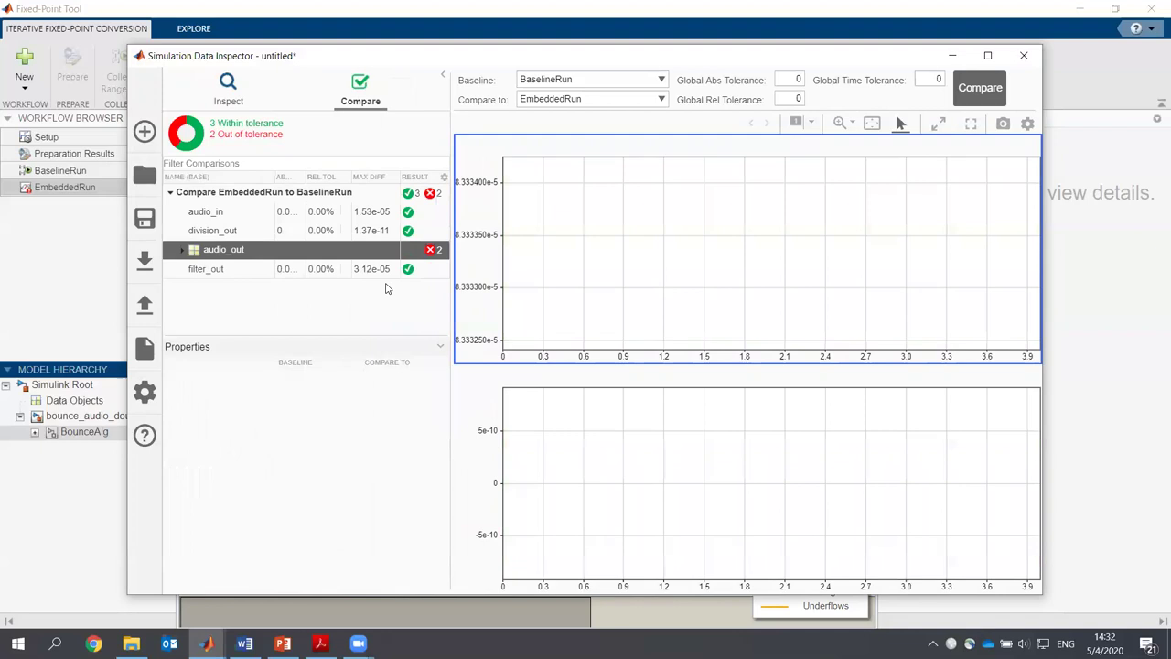
{"action": "left_click", "coordinate": [183, 251]}
{"action": "left_click", "coordinate": [216, 271]}
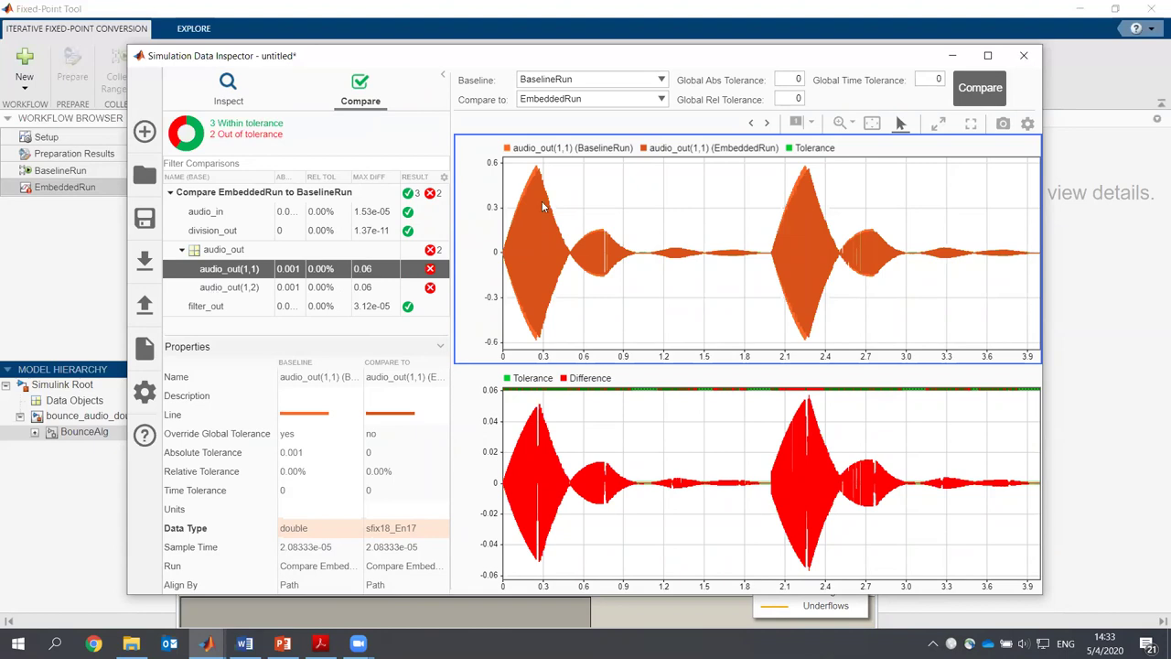
{"action": "left_click", "coordinate": [1024, 55]}
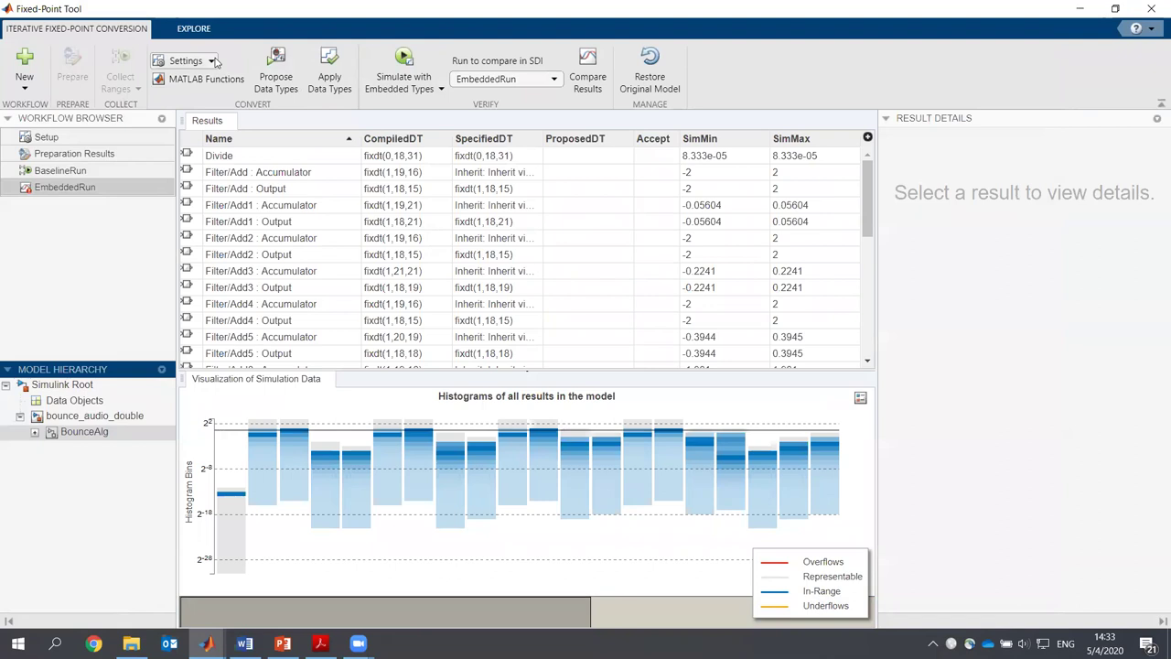
Set the default word length to 28 and propose new fixed-point data types for BounceAlg
{"action": "left_click", "coordinate": [186, 61]}
{"action": "left_click", "coordinate": [371, 217]}
{"action": "double_click", "coordinate": [372, 216]}
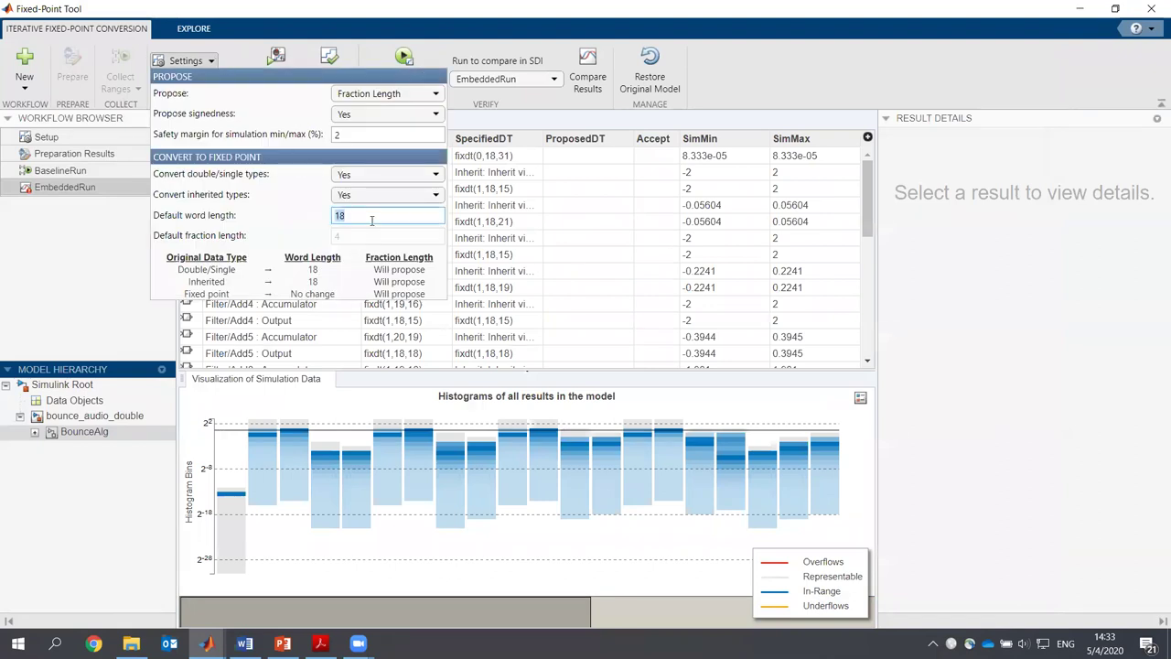
{"action": "type", "text": "28"}
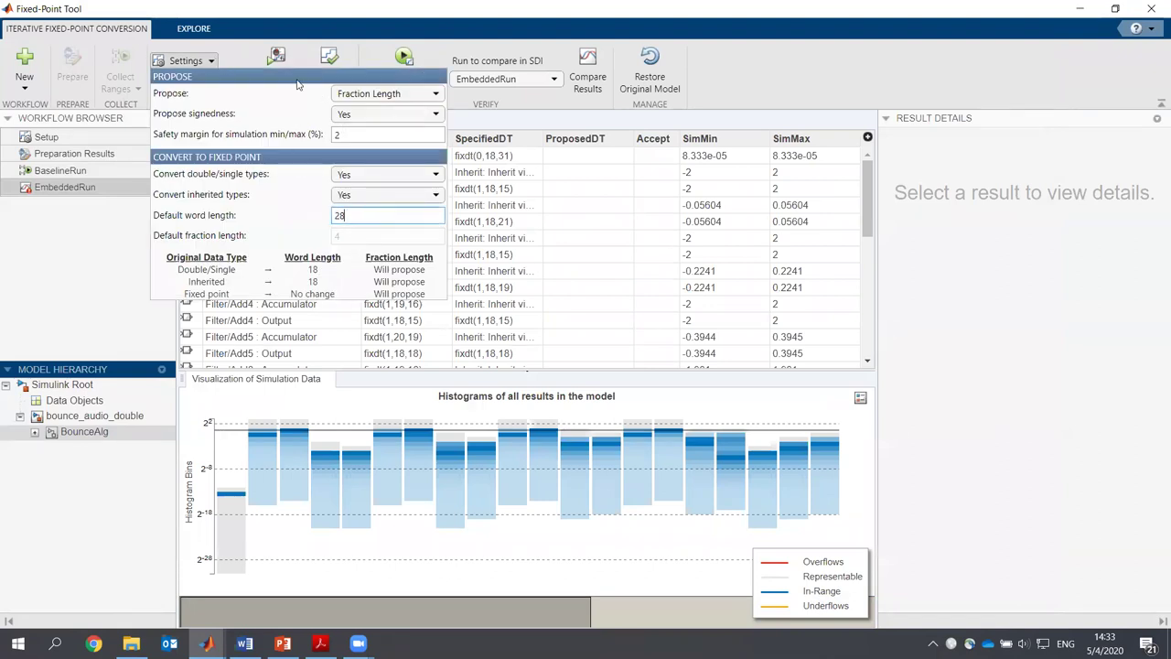
{"action": "left_click", "coordinate": [211, 61]}
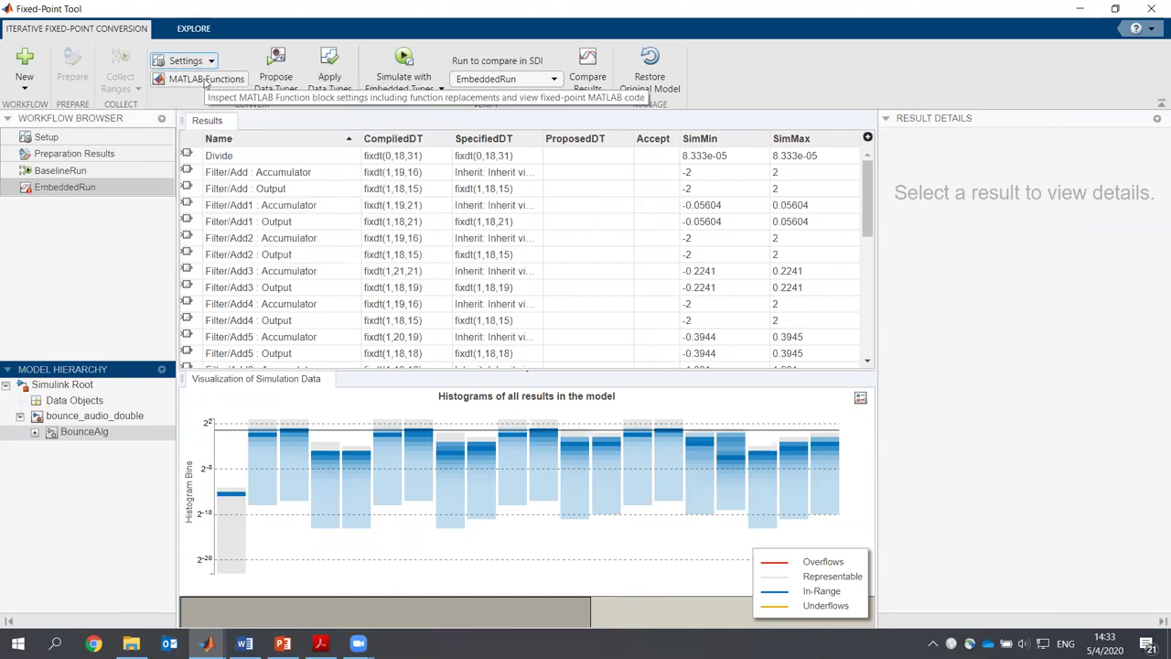
{"action": "left_click", "coordinate": [277, 62]}
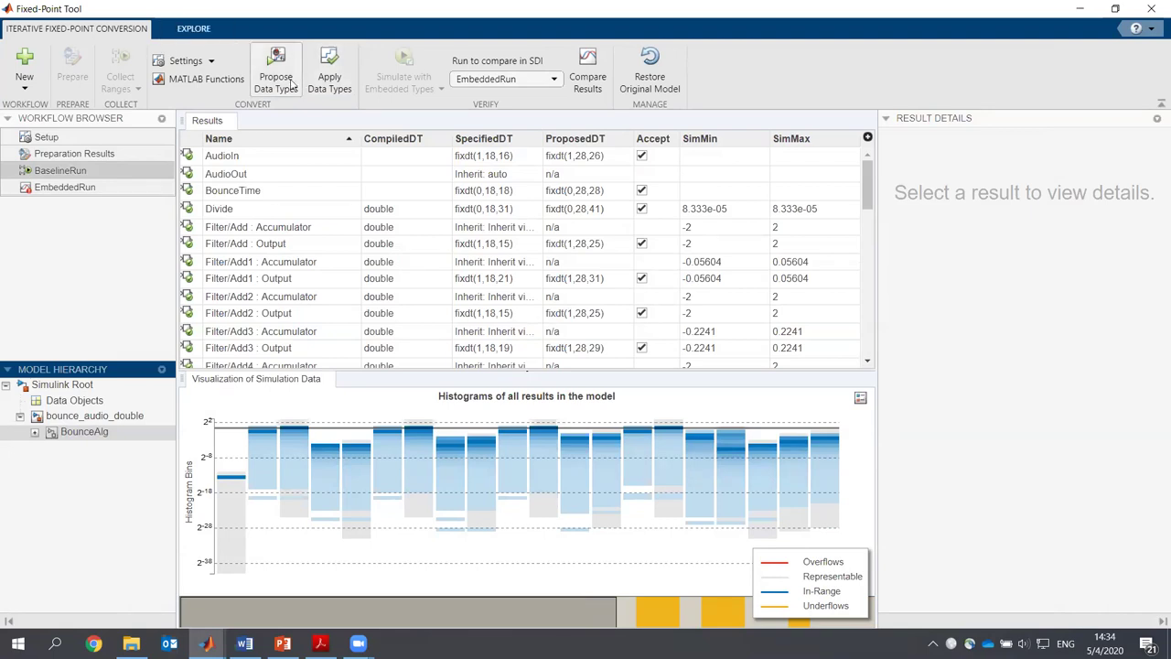
Apply the newly proposed data types and compare a new simulation with embedded types against BaselineRun
{"action": "left_click", "coordinate": [335, 66]}
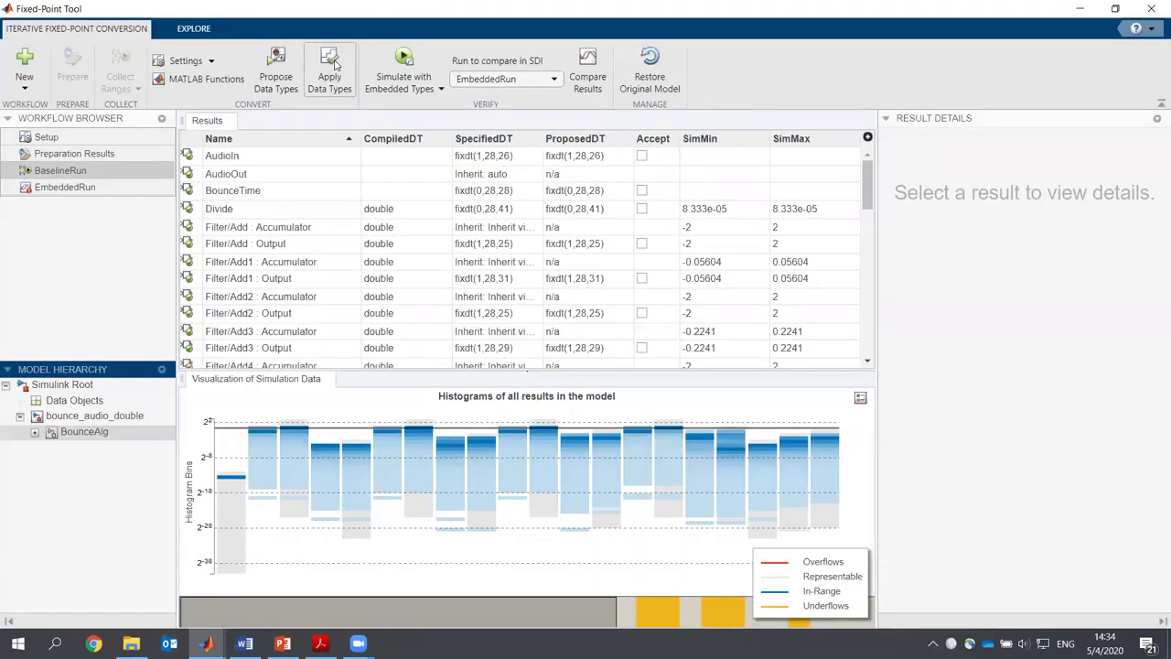
{"action": "left_click", "coordinate": [411, 57]}
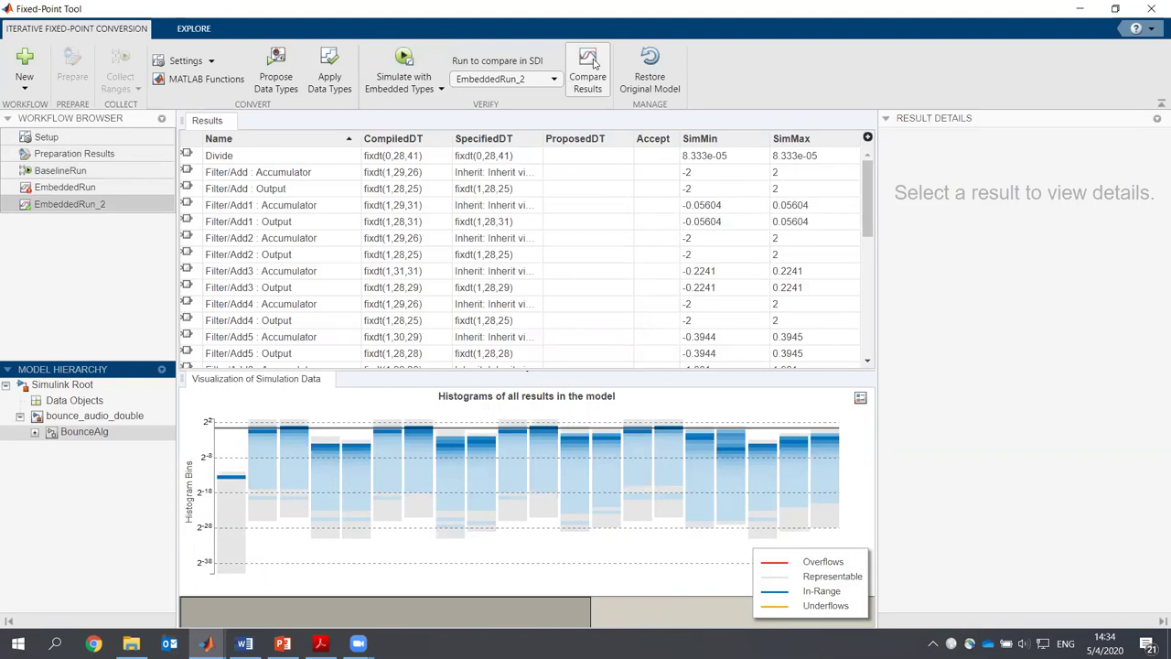
{"action": "left_click", "coordinate": [588, 66]}
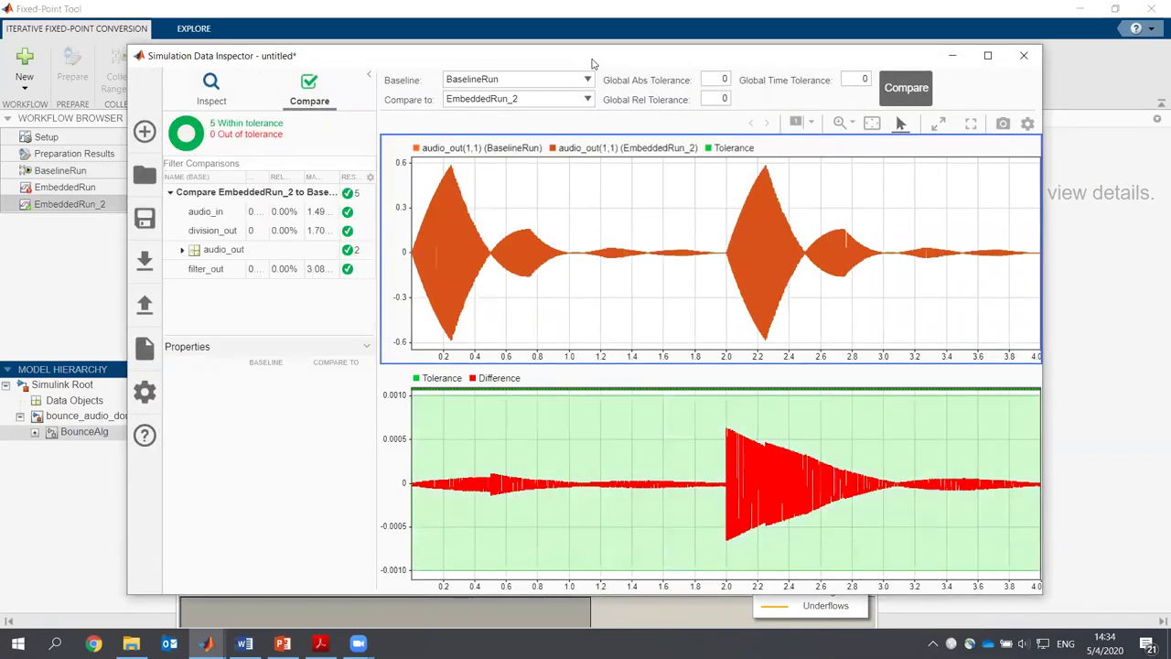
Expand the audio_out comparison and examine audio_out(1,1) of EmbeddedRun_2 against BaselineRun
{"action": "left_click", "coordinate": [225, 252]}
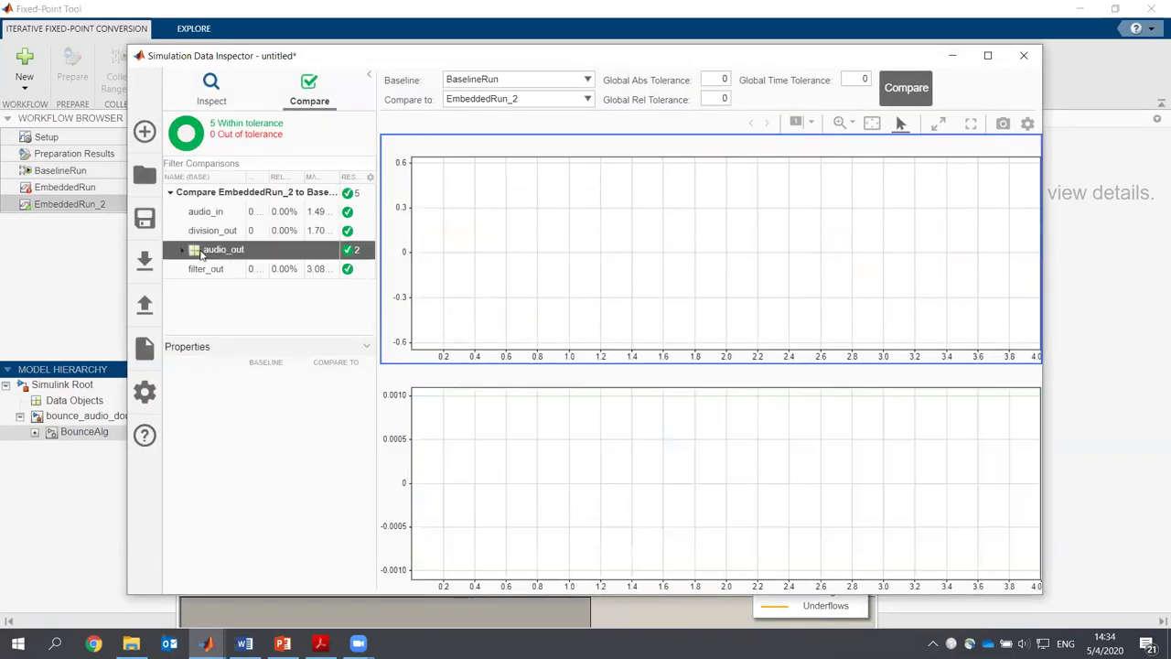
{"action": "left_click", "coordinate": [182, 250]}
{"action": "left_click", "coordinate": [223, 270]}
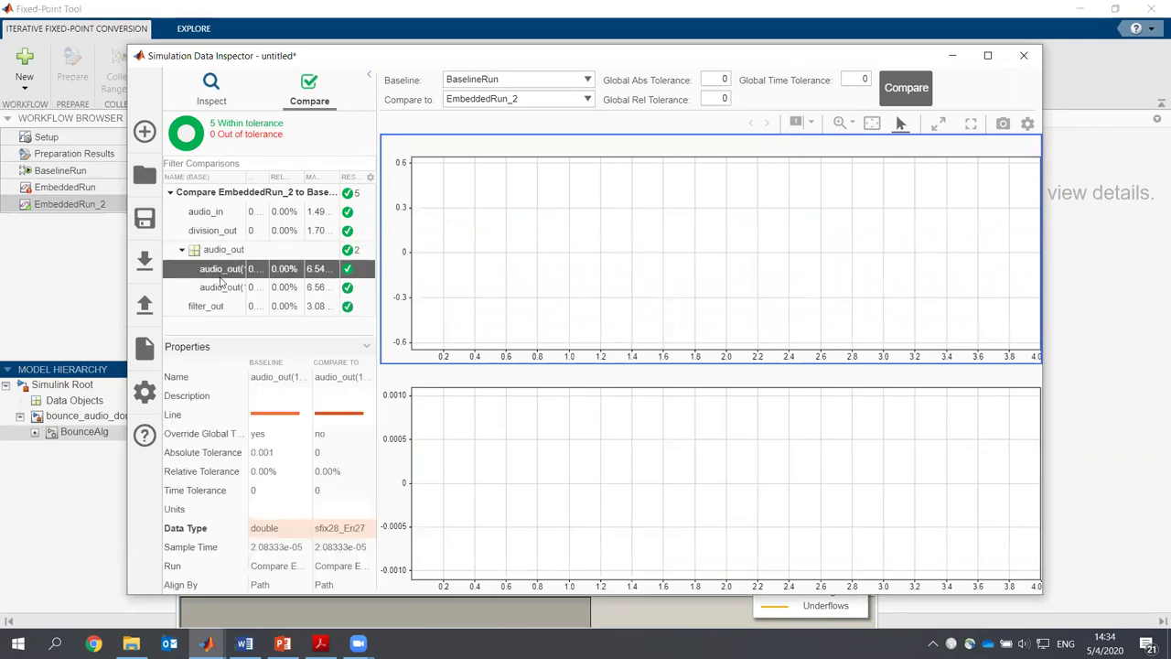
Return to the Simulink model and examine the fixed-point data types in BounceAlg, its Filter subsystem and the top-level model
{"action": "left_click", "coordinate": [1024, 55]}
{"action": "left_click", "coordinate": [1080, 8]}
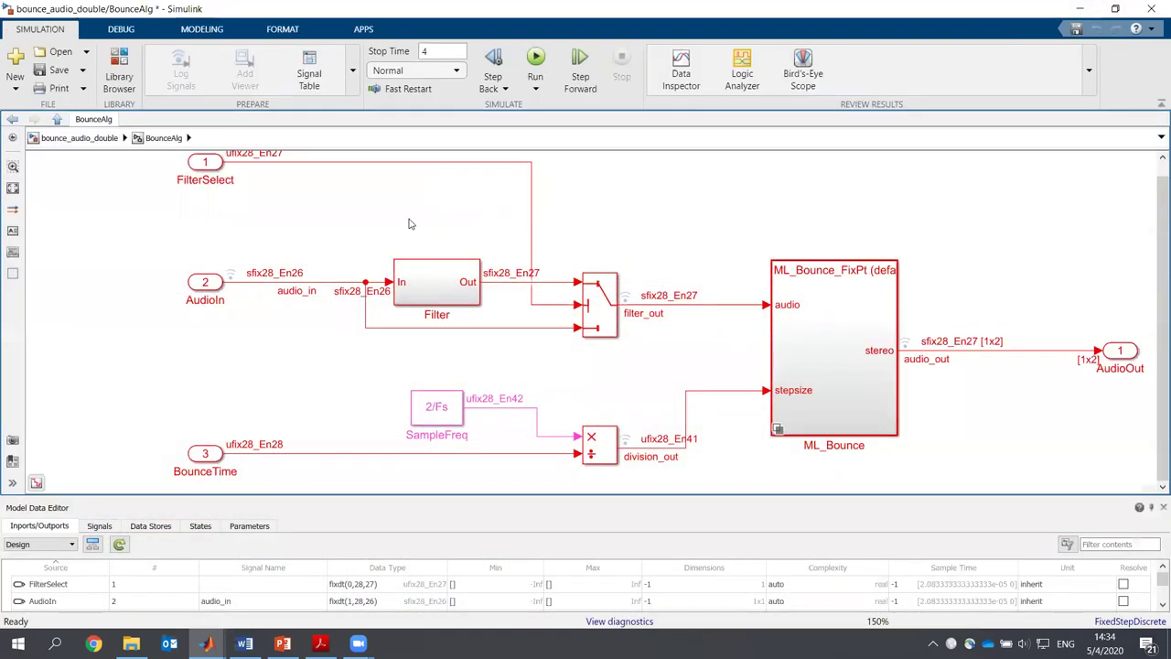
{"action": "scroll", "coordinate": [403, 238], "scroll_direction": "down", "scroll_amount": 1}
{"action": "scroll", "coordinate": [402, 254], "scroll_direction": "down", "scroll_amount": 1}
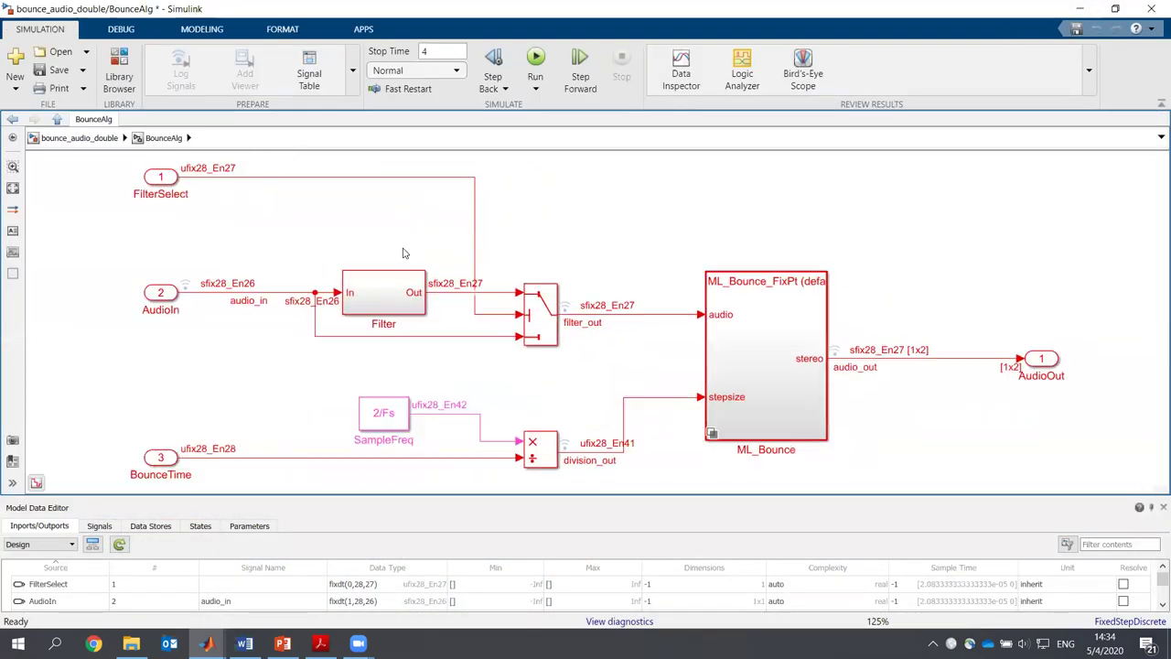
{"action": "left_click", "coordinate": [382, 297]}
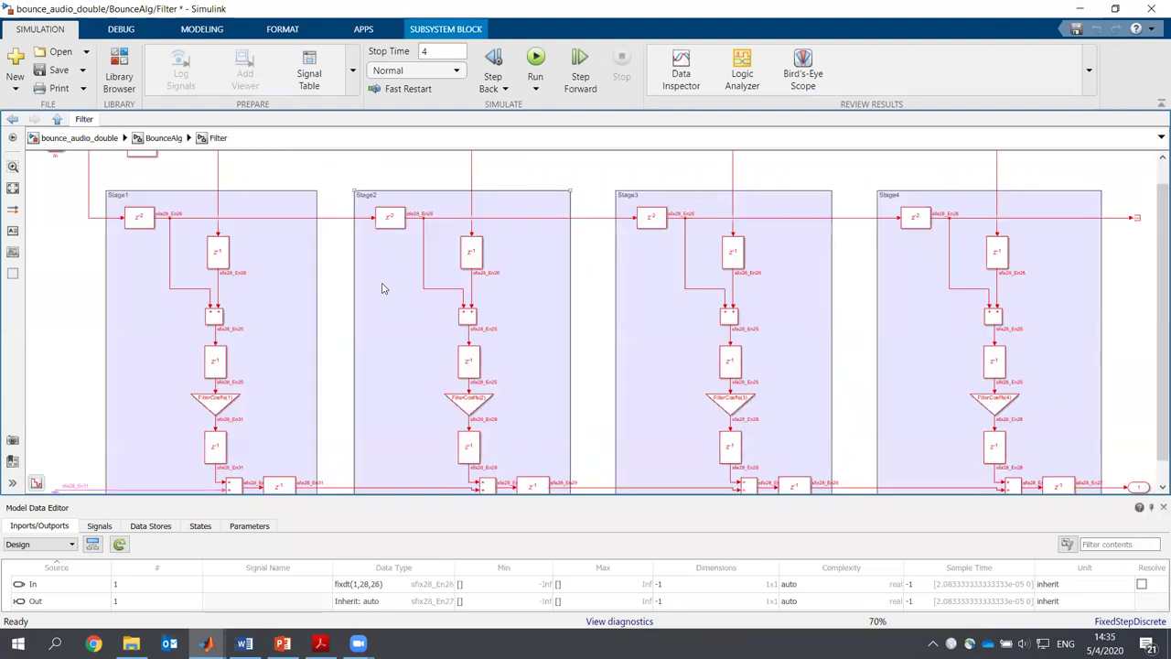
{"action": "left_click", "coordinate": [334, 258]}
{"action": "scroll", "coordinate": [202, 220], "scroll_direction": "down", "scroll_amount": 3}
{"action": "scroll", "coordinate": [192, 210], "scroll_direction": "up", "scroll_amount": 3}
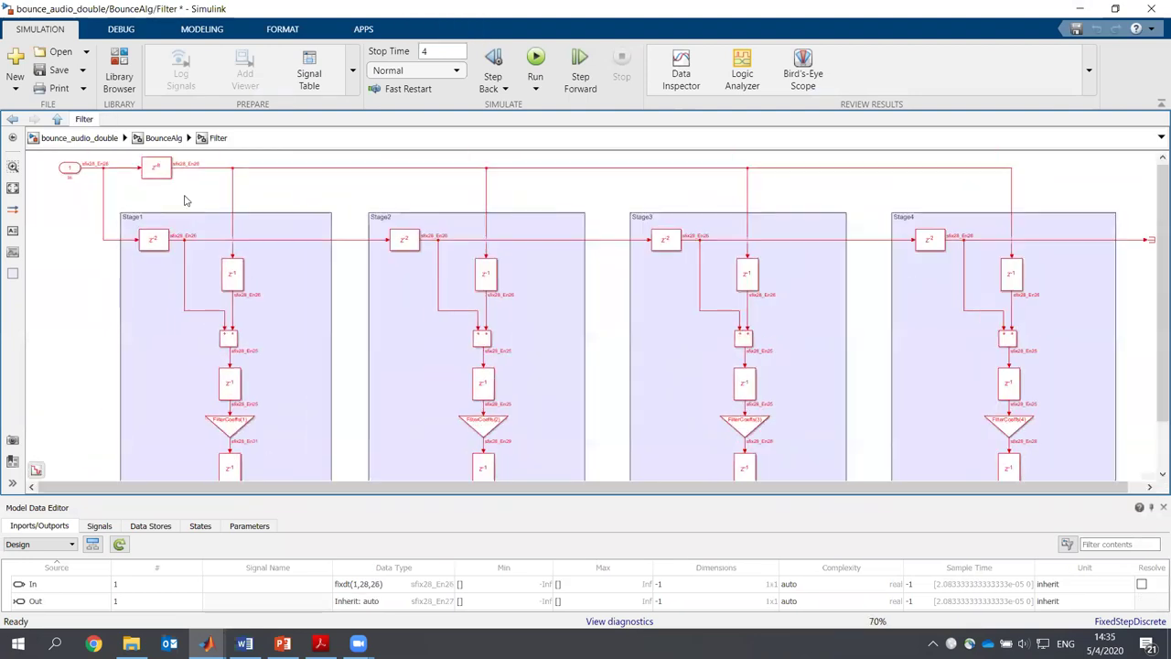
{"action": "left_click", "coordinate": [79, 137]}
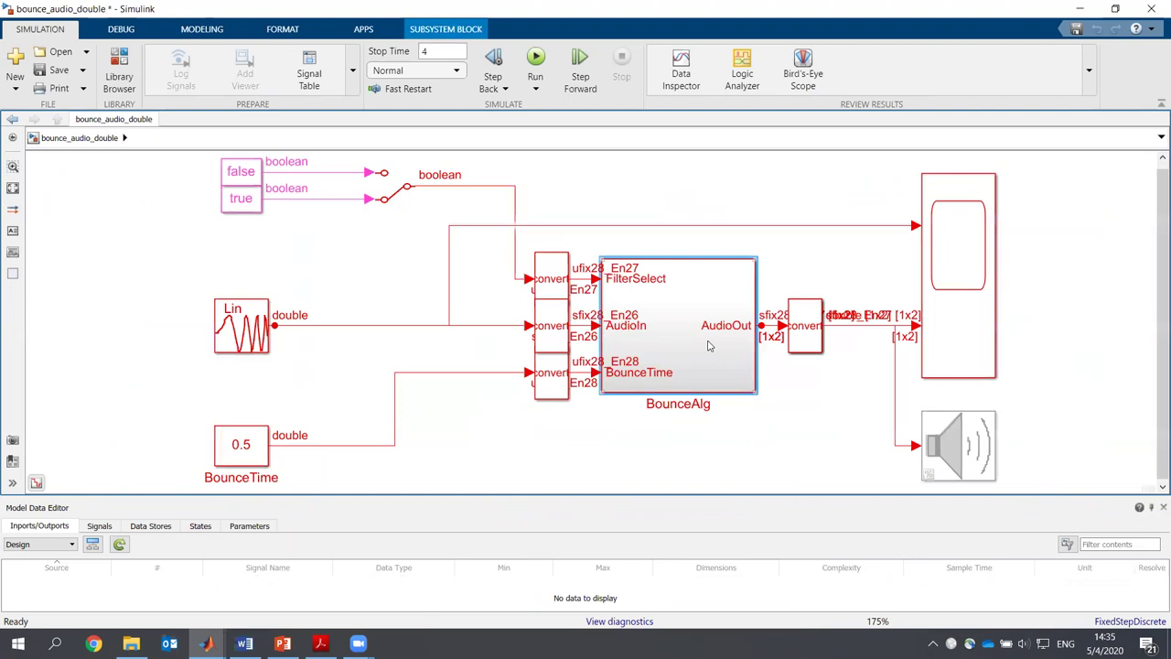
{"action": "double_click", "coordinate": [661, 336]}
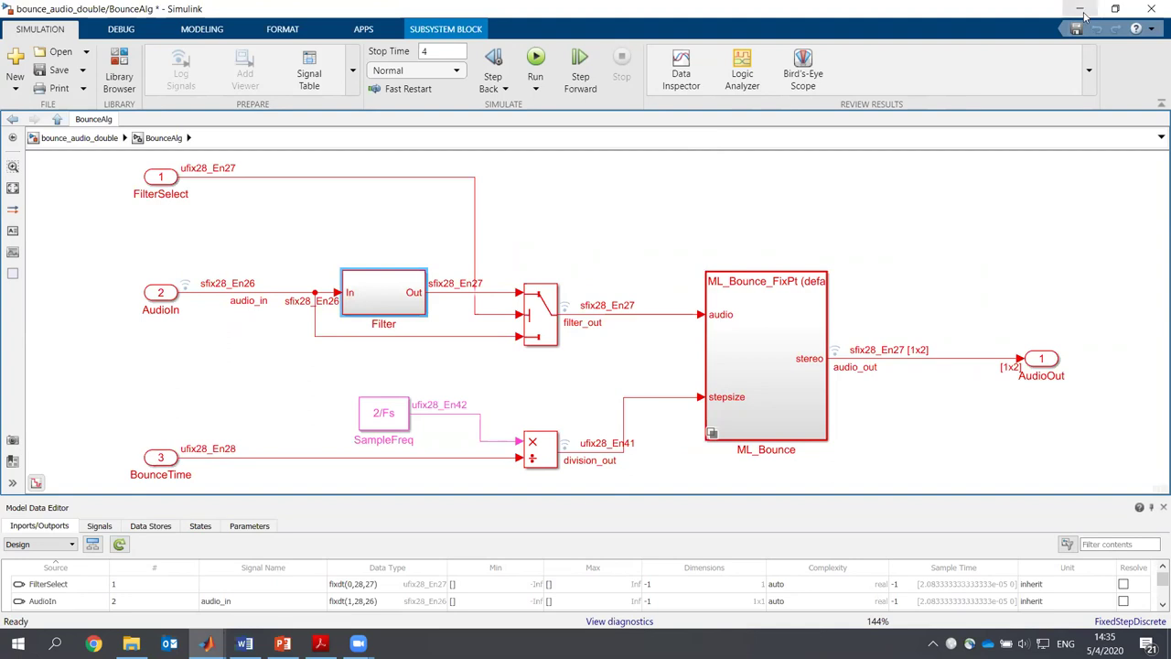
Switch to the fixedPointWebinar presentation in PowerPoint and show the Simulink Workflow for Fixed Point Design slide full screen
{"action": "left_click", "coordinate": [283, 644]}
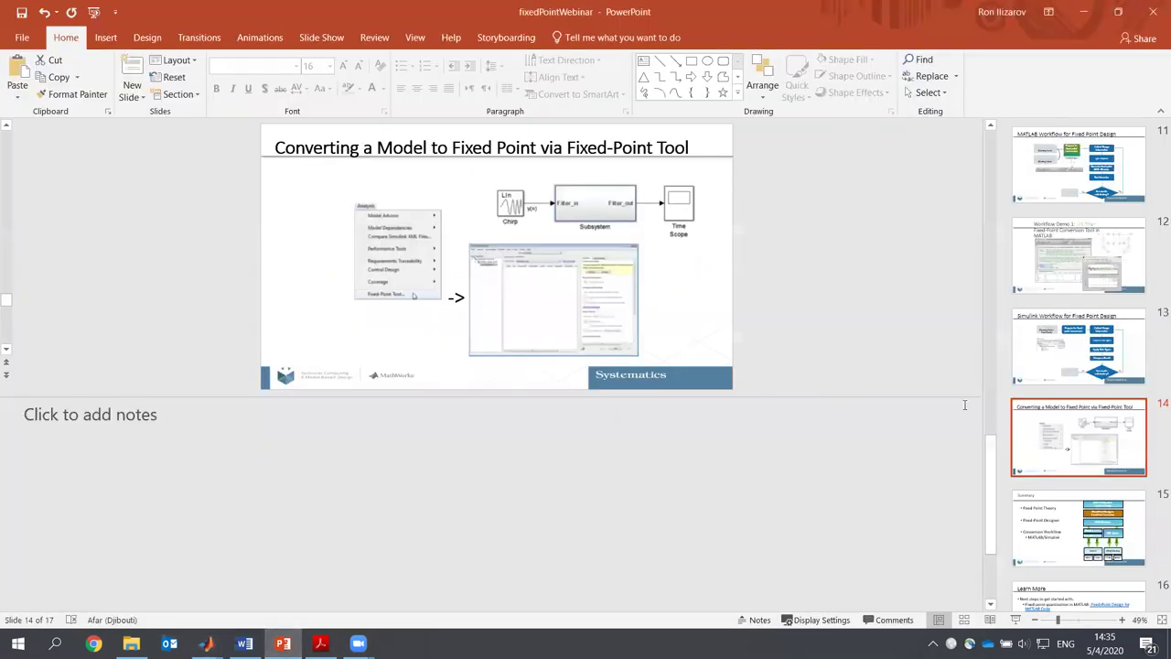
{"action": "left_click", "coordinate": [1016, 620]}
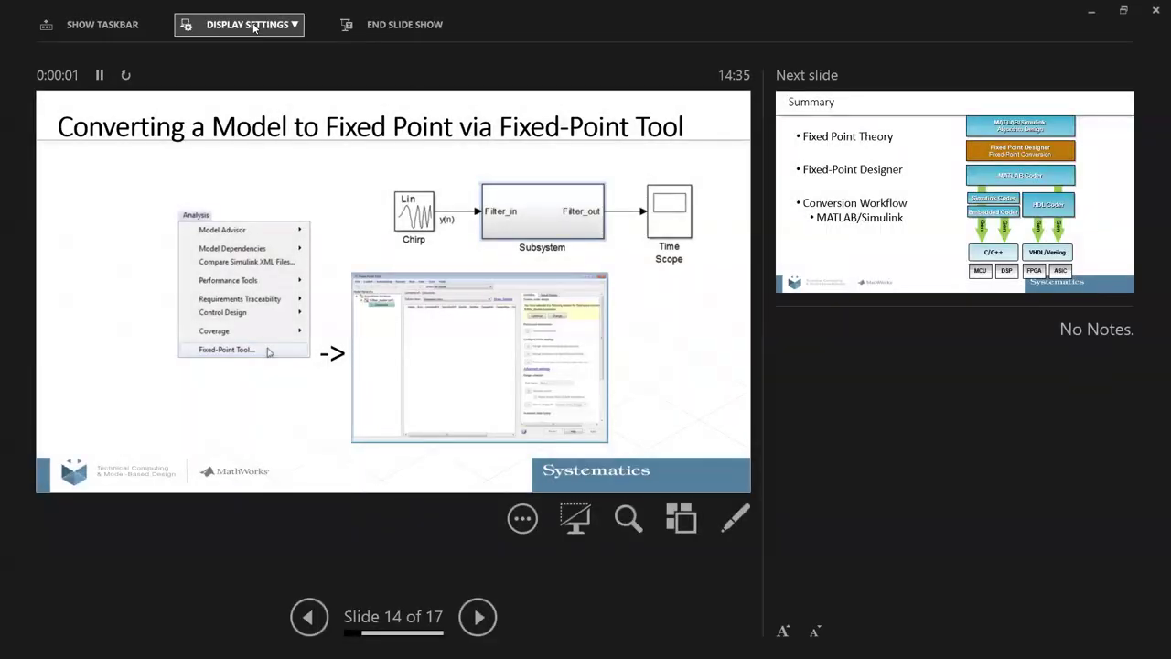
{"action": "left_click", "coordinate": [255, 26]}
{"action": "left_click", "coordinate": [265, 53]}
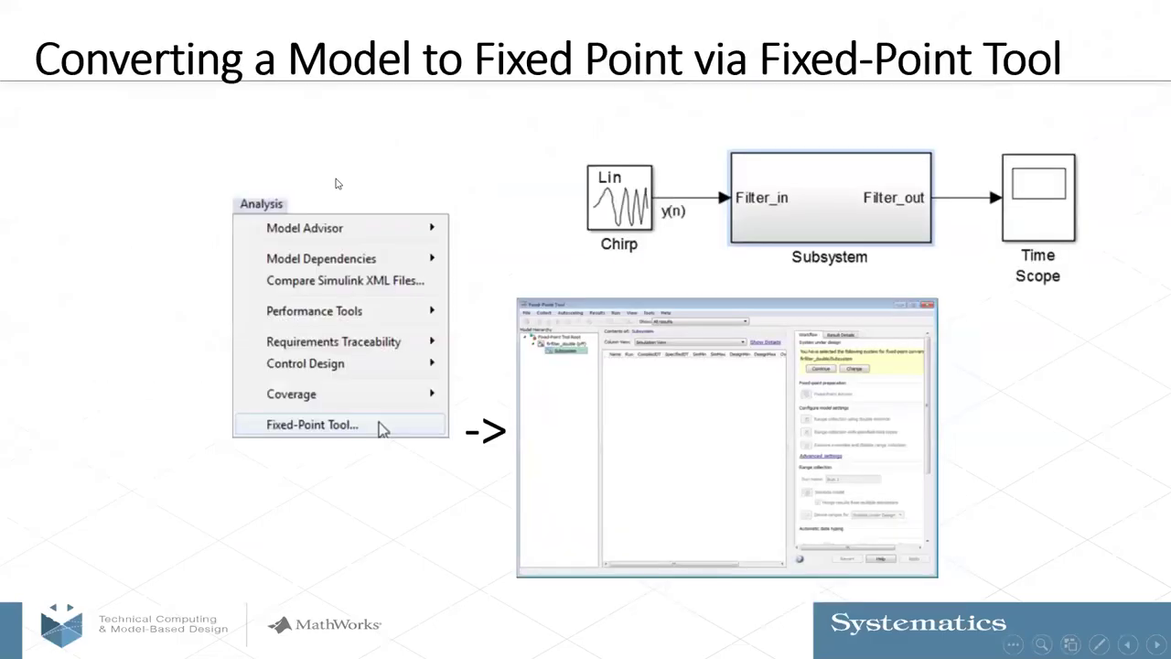
{"action": "left_click", "coordinate": [336, 184]}
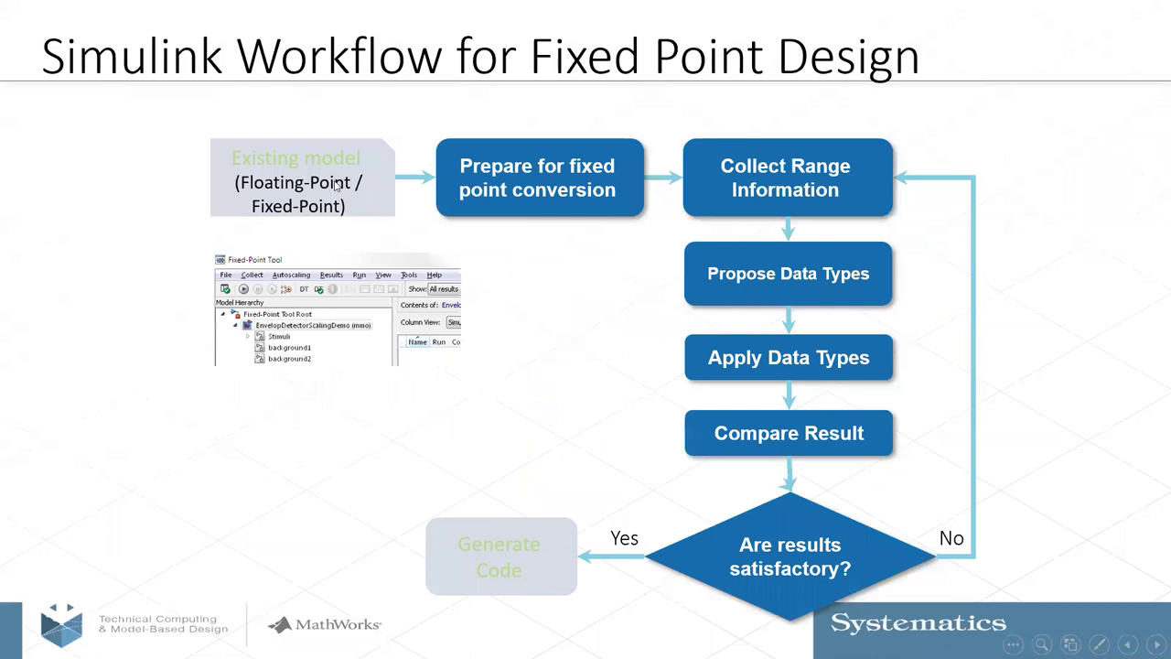
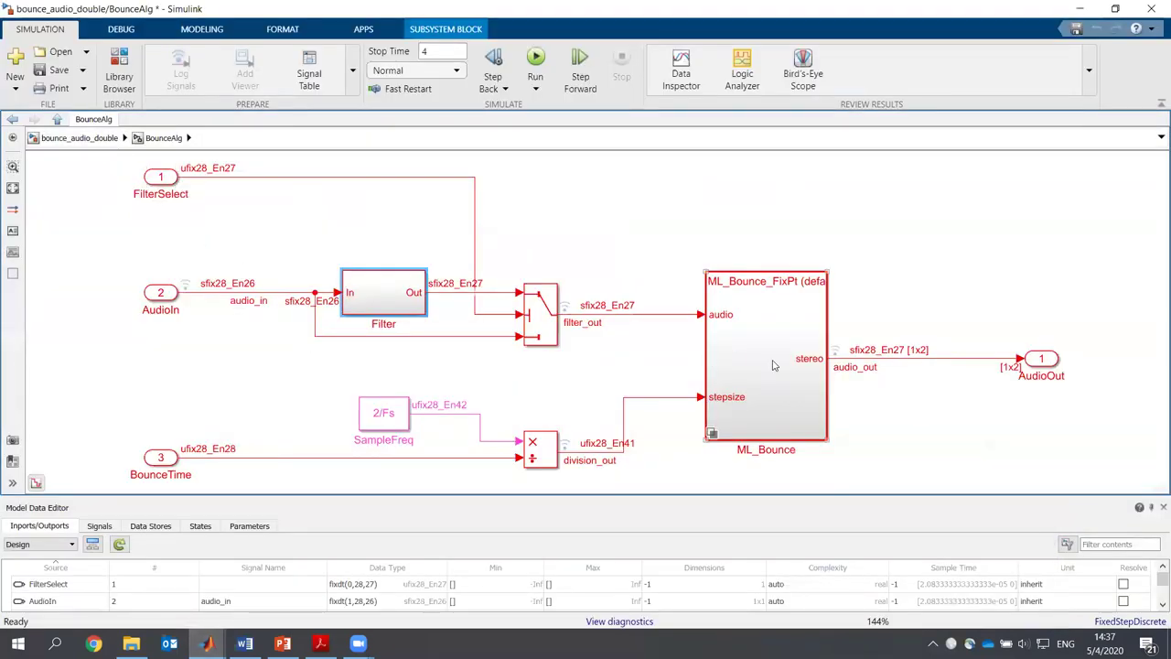
Go to the top level of the bounce_audio_double model, dismiss the run comparison and return to the Fixed-Point Tool
{"action": "left_click", "coordinate": [80, 137]}
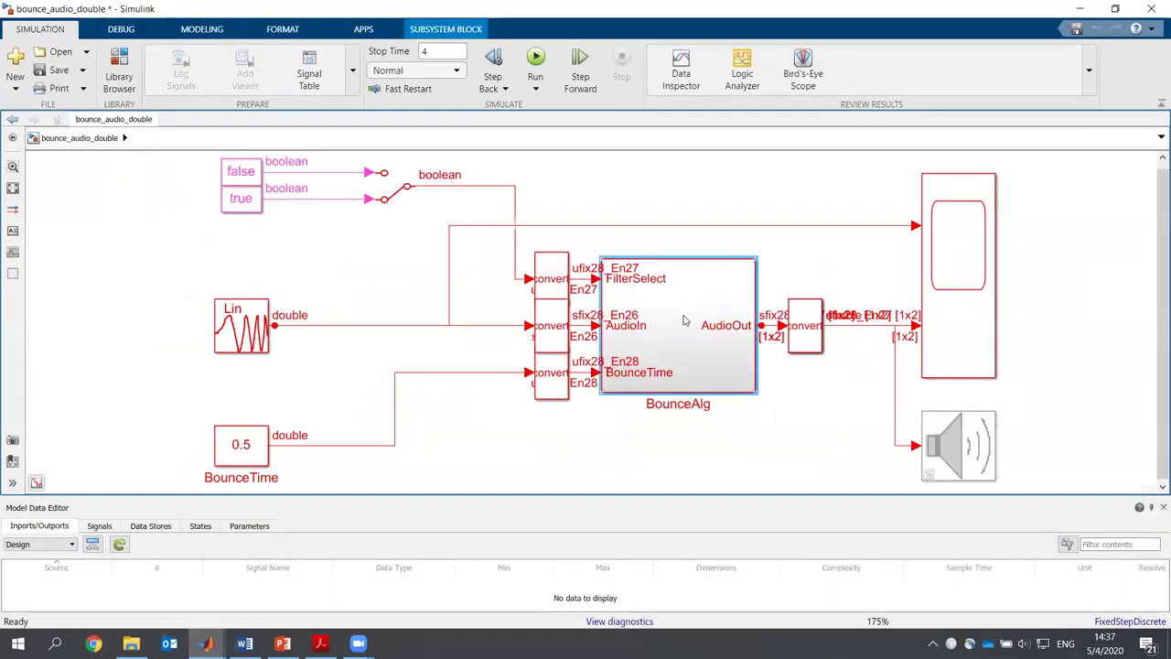
{"action": "right_click", "coordinate": [685, 320]}
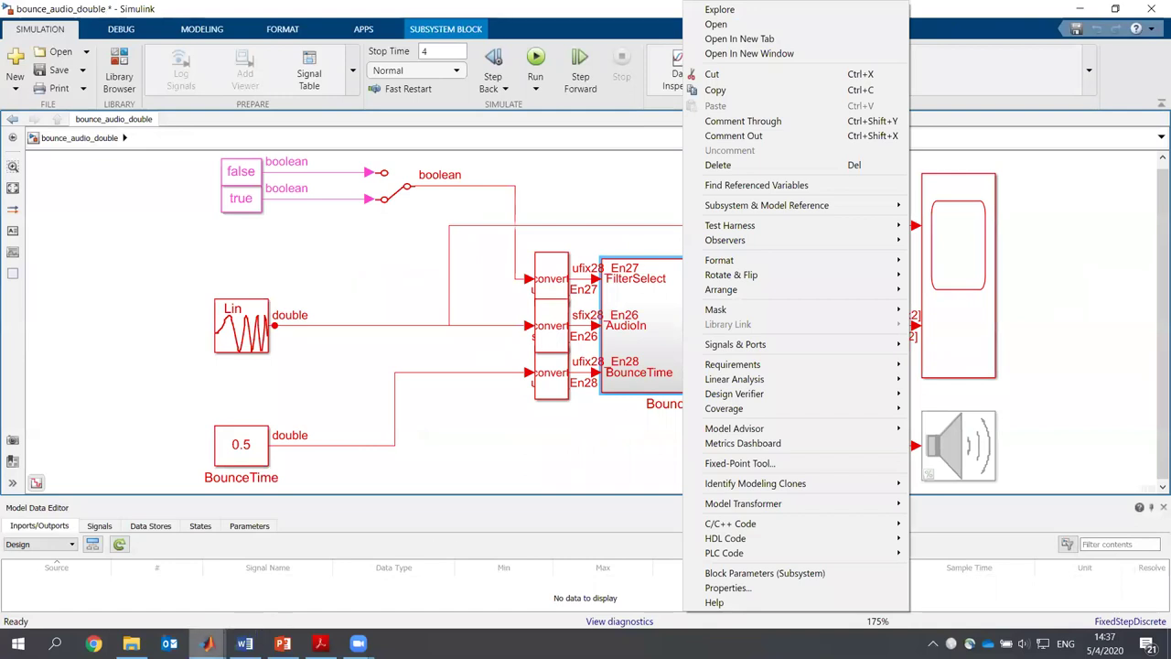
{"action": "mouse_move", "coordinate": [207, 643]}
{"action": "left_click", "coordinate": [924, 565]}
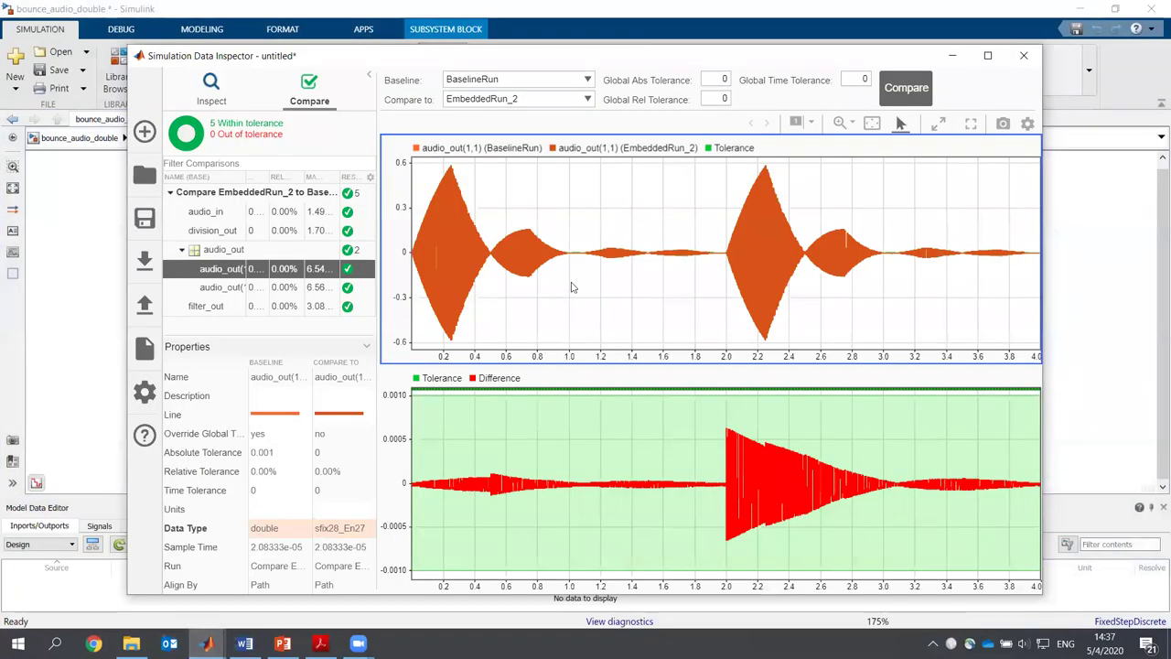
{"action": "left_click", "coordinate": [1024, 55]}
{"action": "mouse_move", "coordinate": [207, 643]}
{"action": "left_click", "coordinate": [762, 586]}
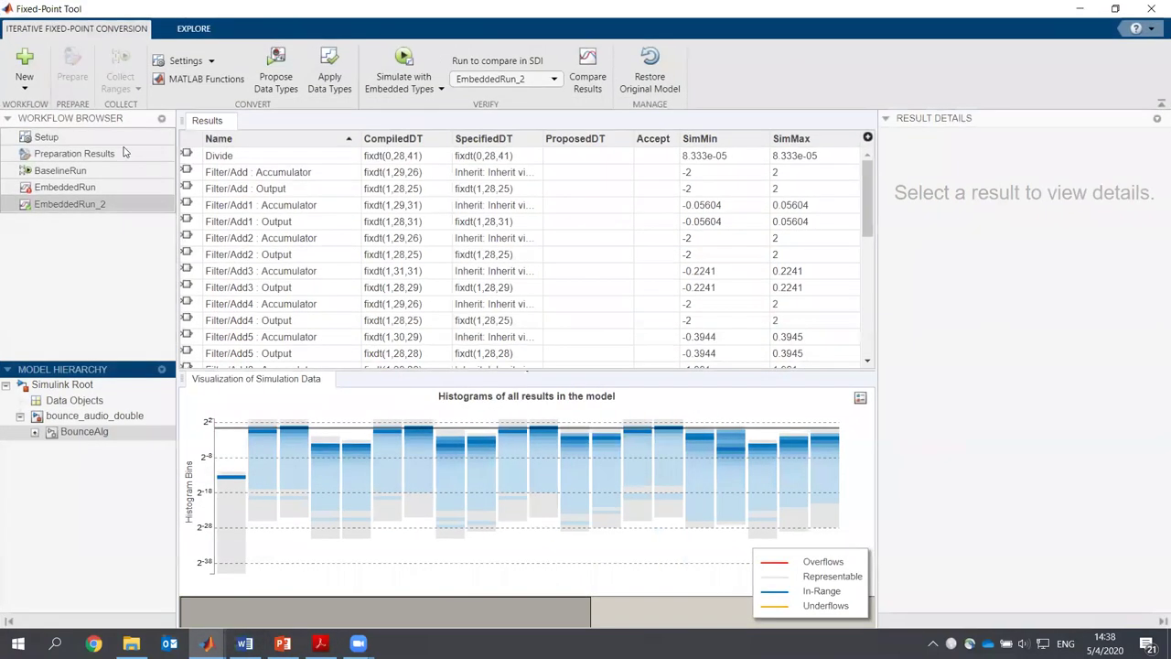
Start a new Optimized Fixed-Point Conversion workflow for BounceAlg and accept the workflow change
{"action": "left_click", "coordinate": [26, 87]}
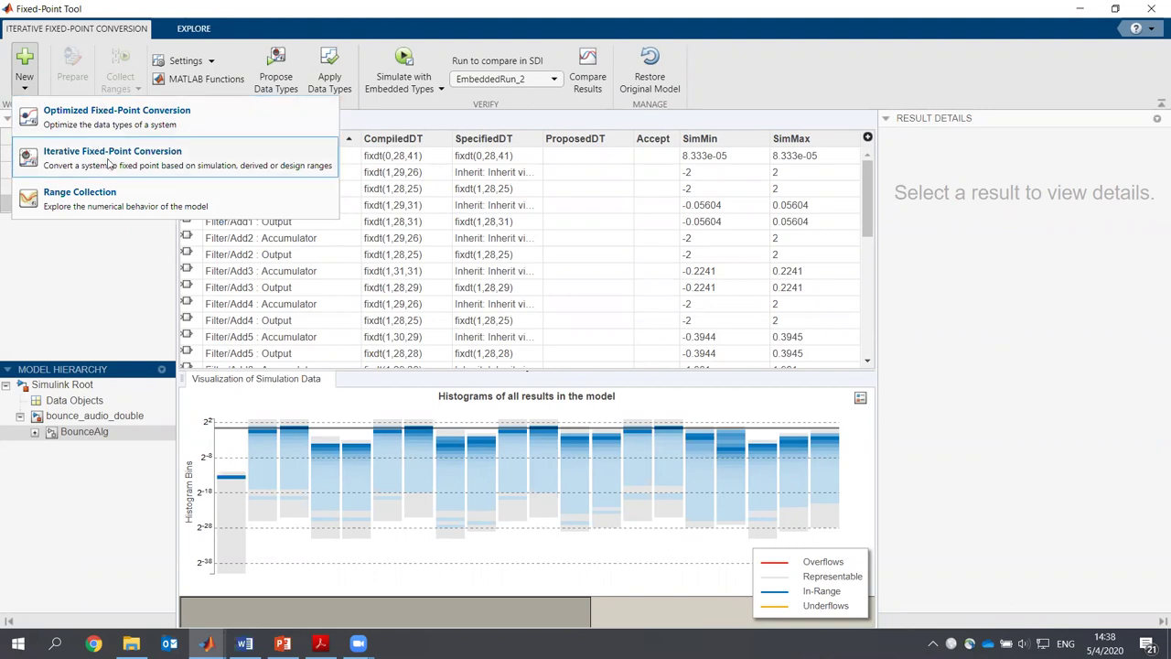
{"action": "left_click", "coordinate": [99, 121]}
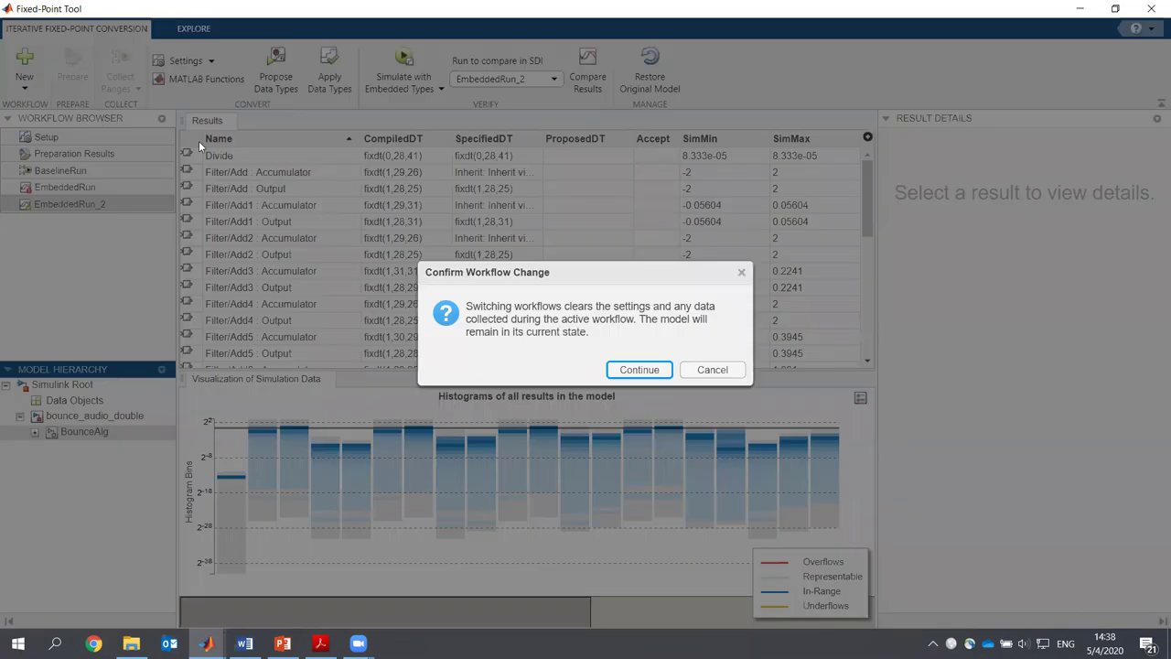
{"action": "left_click", "coordinate": [637, 370]}
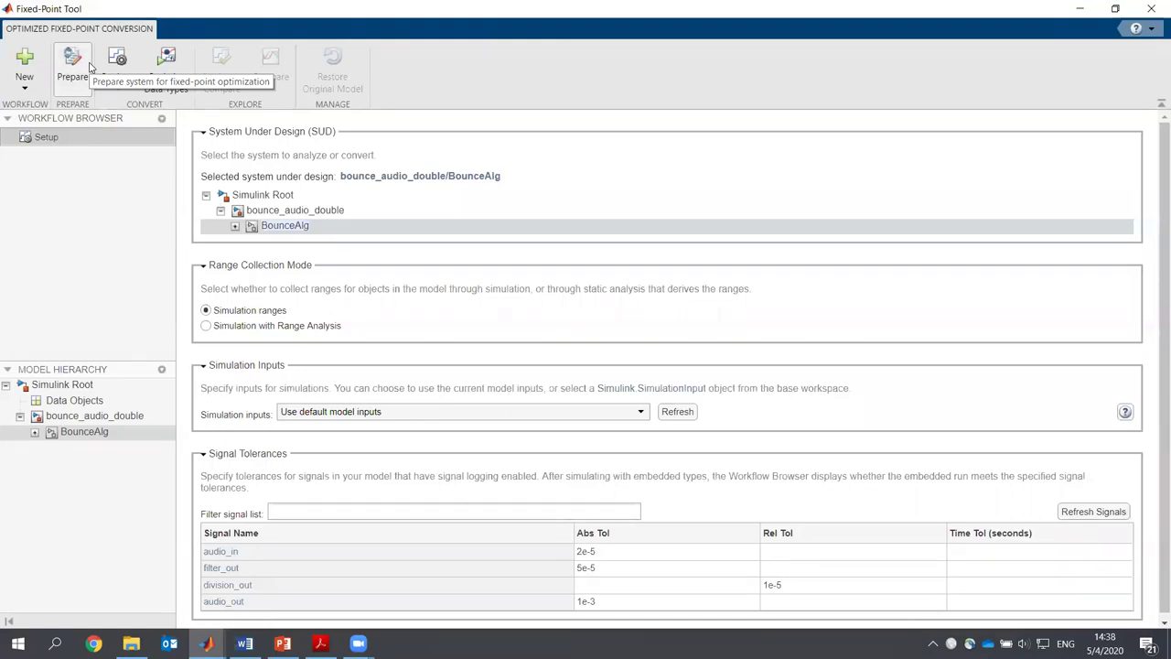
Review the optimization settings, including the allowable word lengths, iteration and time limits, and neighborhood search option
{"action": "left_click", "coordinate": [115, 89]}
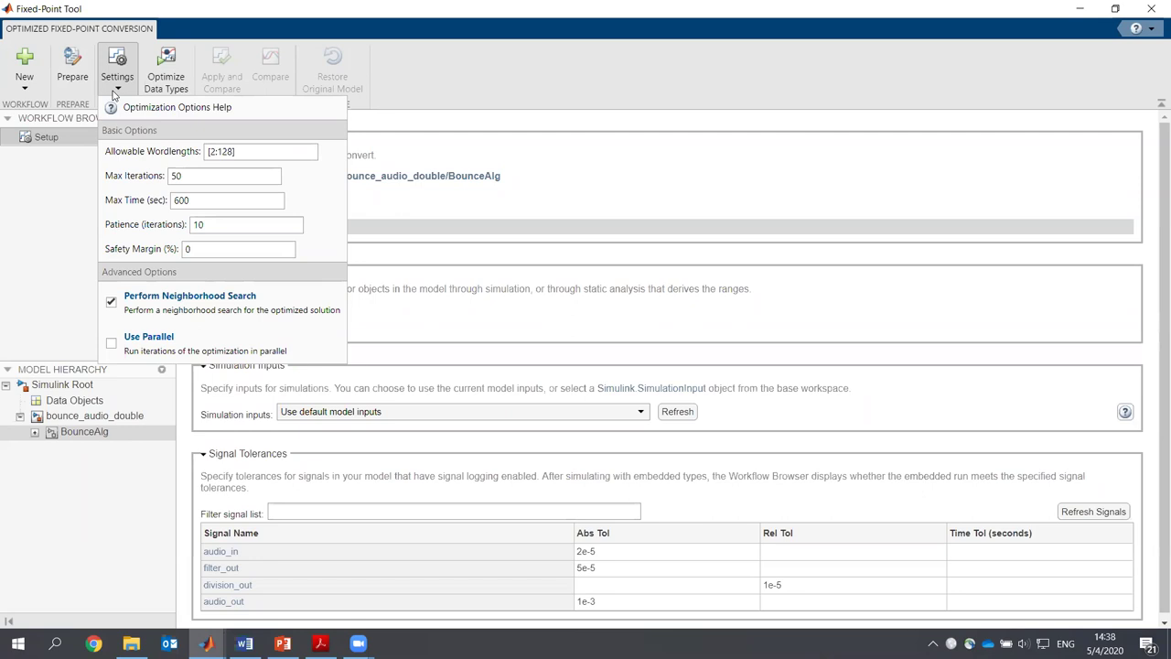
{"action": "left_click", "coordinate": [207, 150]}
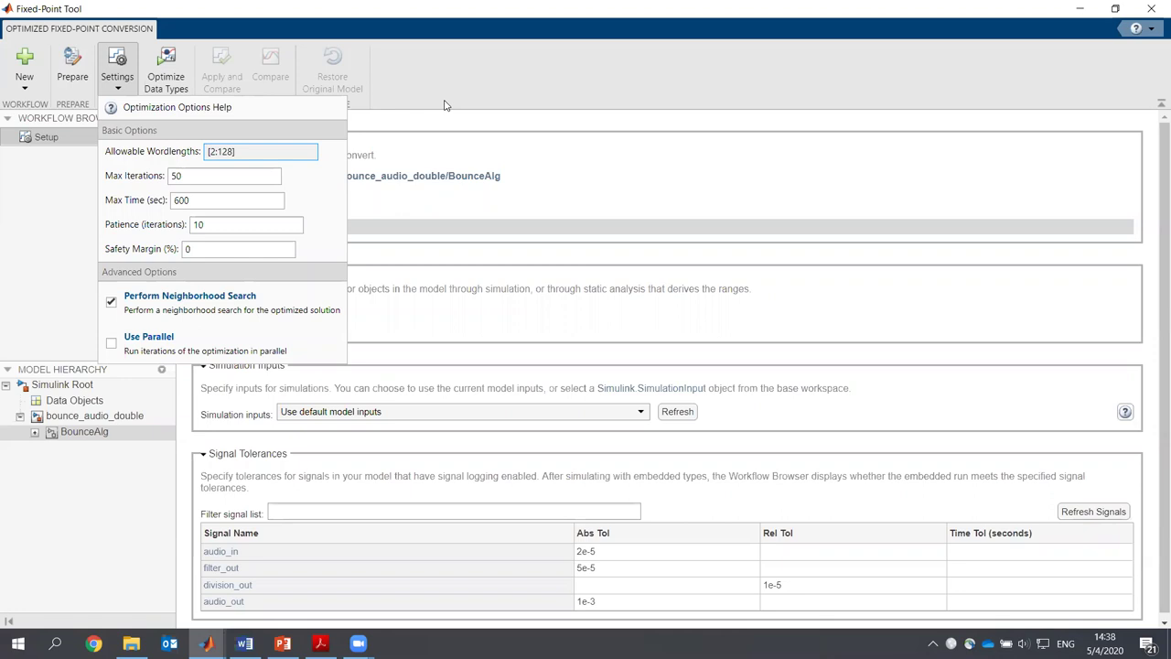
{"action": "left_click", "coordinate": [444, 105]}
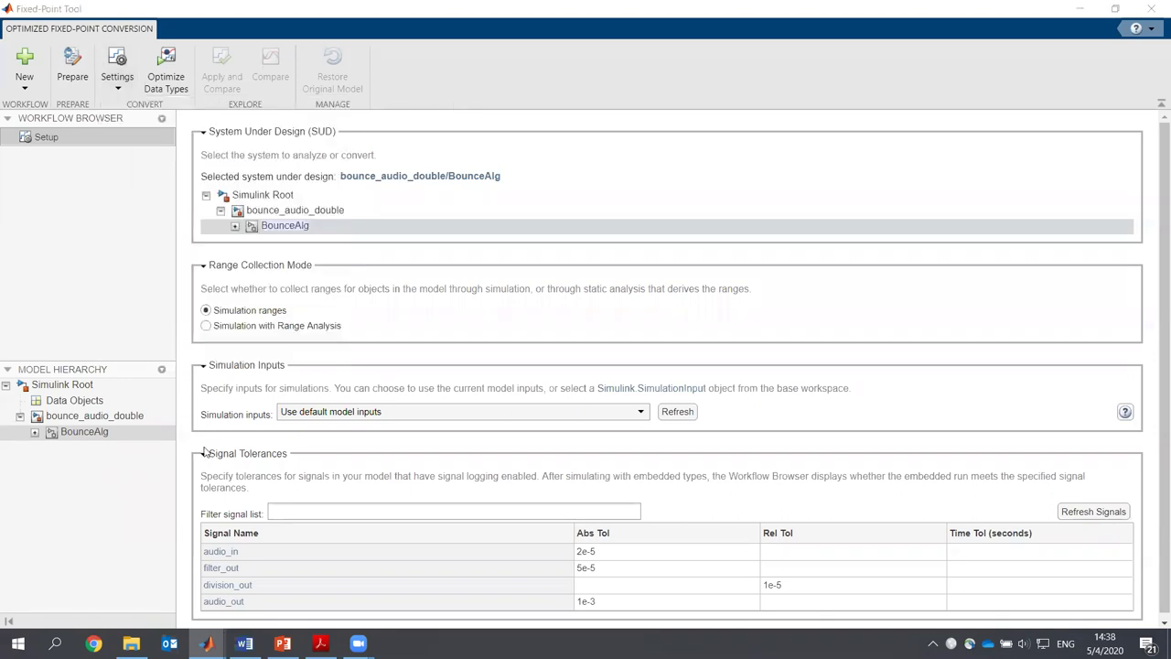
{"action": "left_click", "coordinate": [119, 90]}
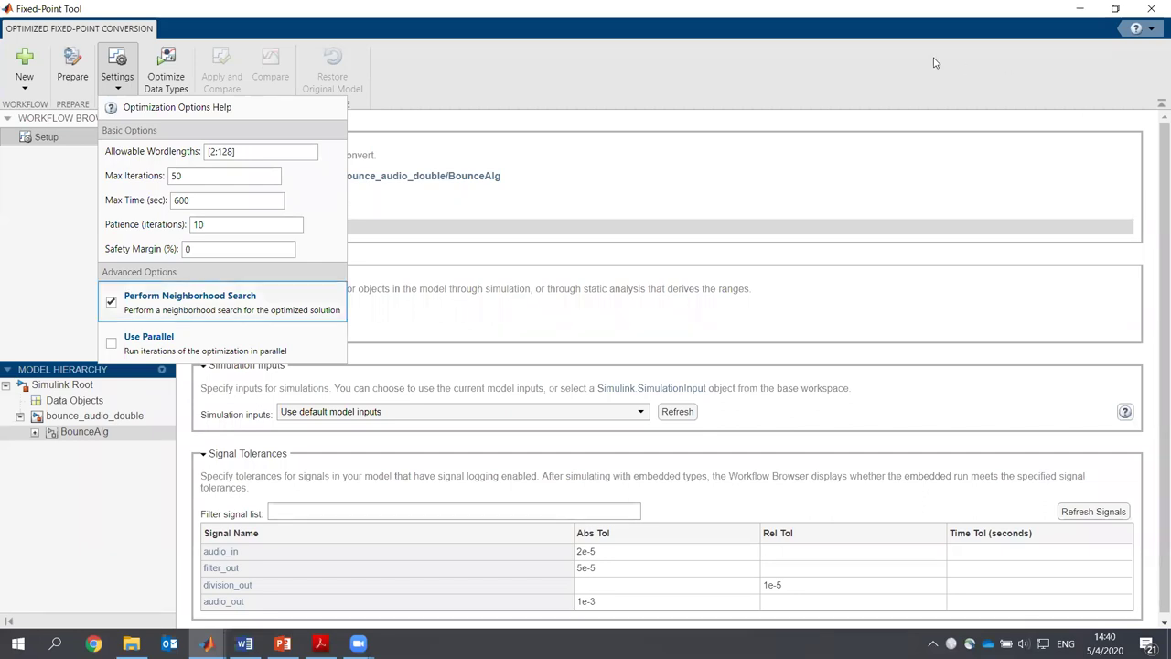
Go back to the Simulink window and examine BounceAlg and its surrounding convert blocks in the top-level model
{"action": "left_click", "coordinate": [1080, 8]}
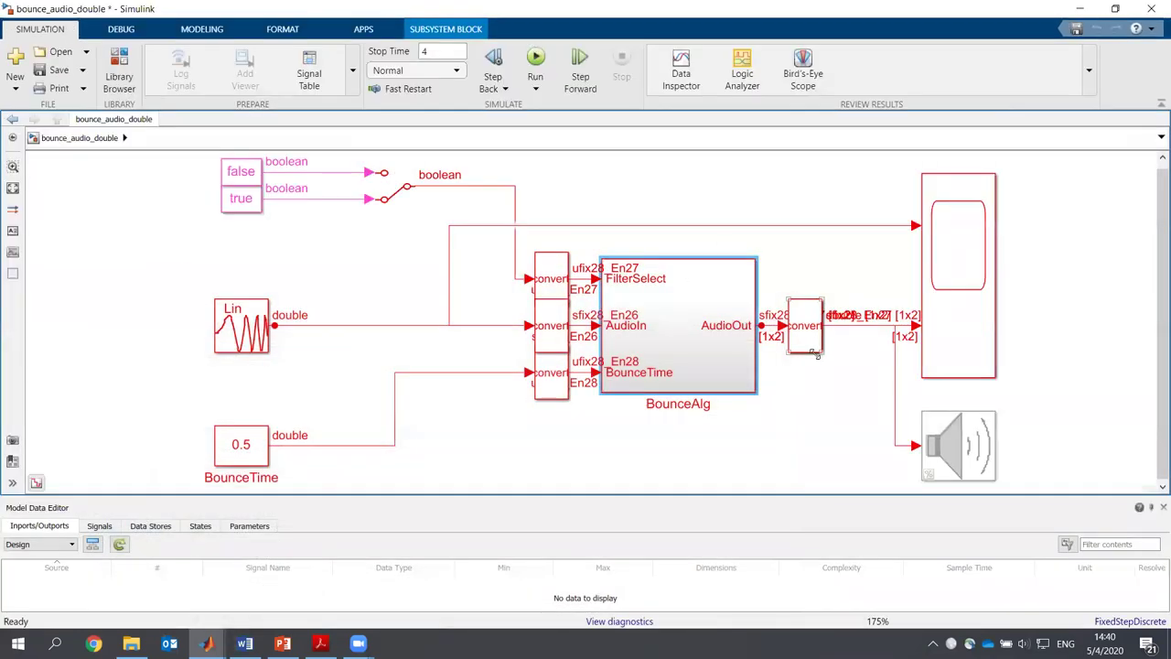
{"action": "scroll", "coordinate": [809, 352], "scroll_direction": "up", "scroll_amount": 1}
{"action": "scroll", "coordinate": [809, 353], "scroll_direction": "down", "scroll_amount": 1}
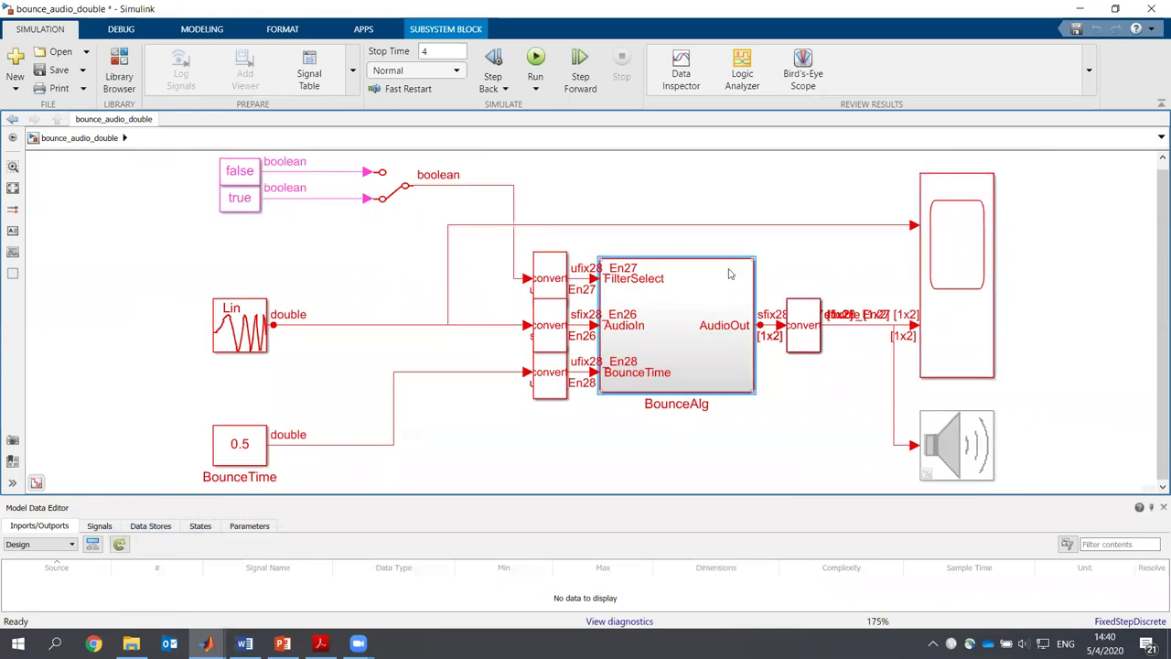